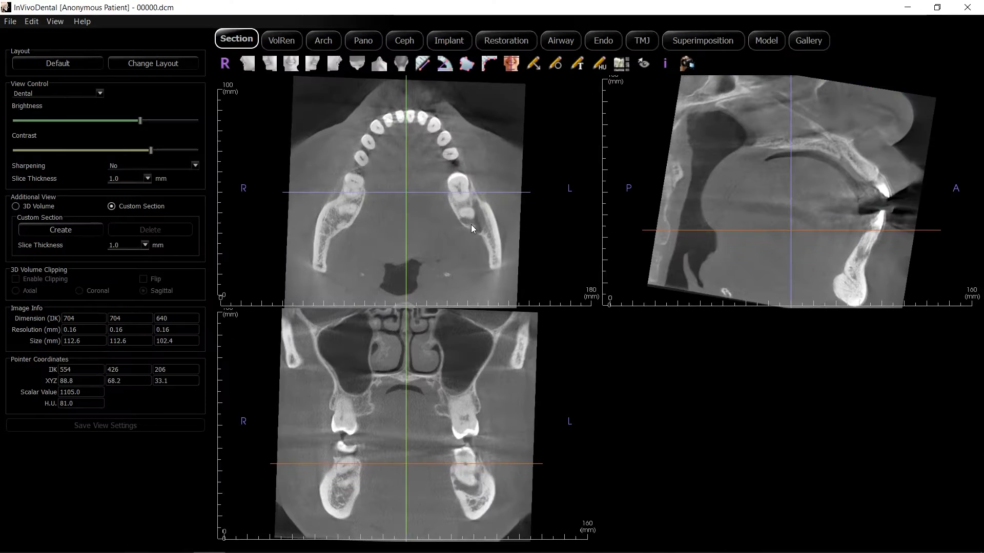
- Page the axial slices down to the mandible, showing a mixed-density area near the left molars
scroll(471, 225, down, 10)
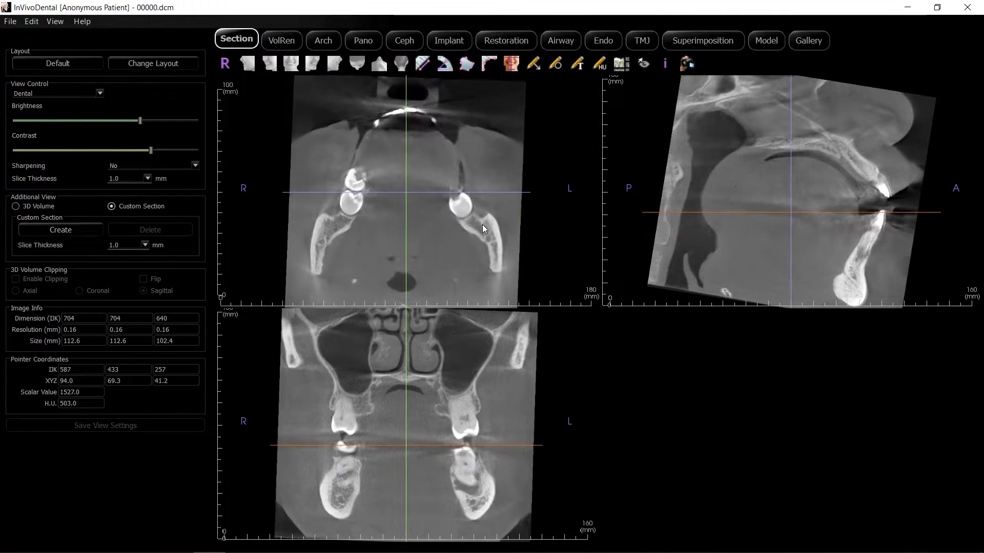
scroll(497, 211, down, 15)
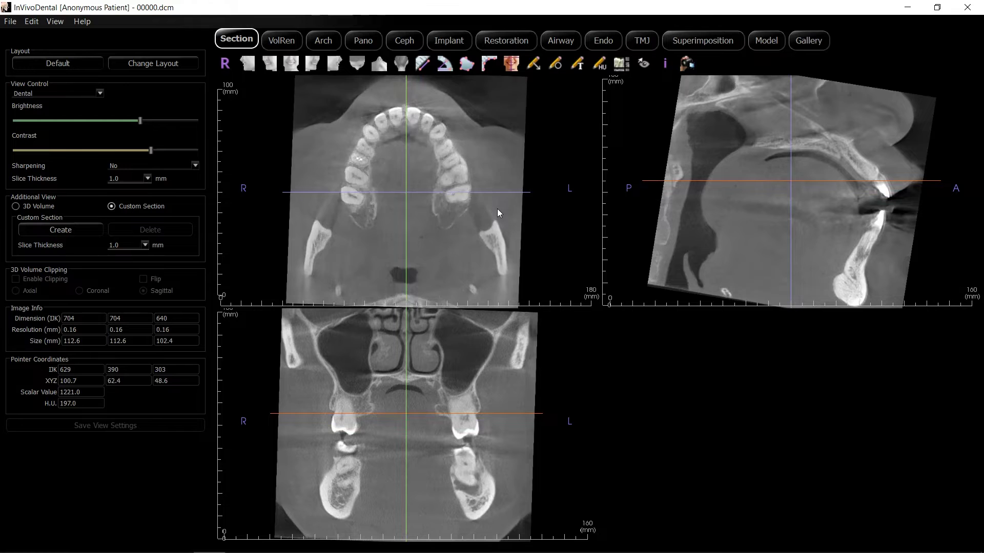
scroll(497, 212, down, 15)
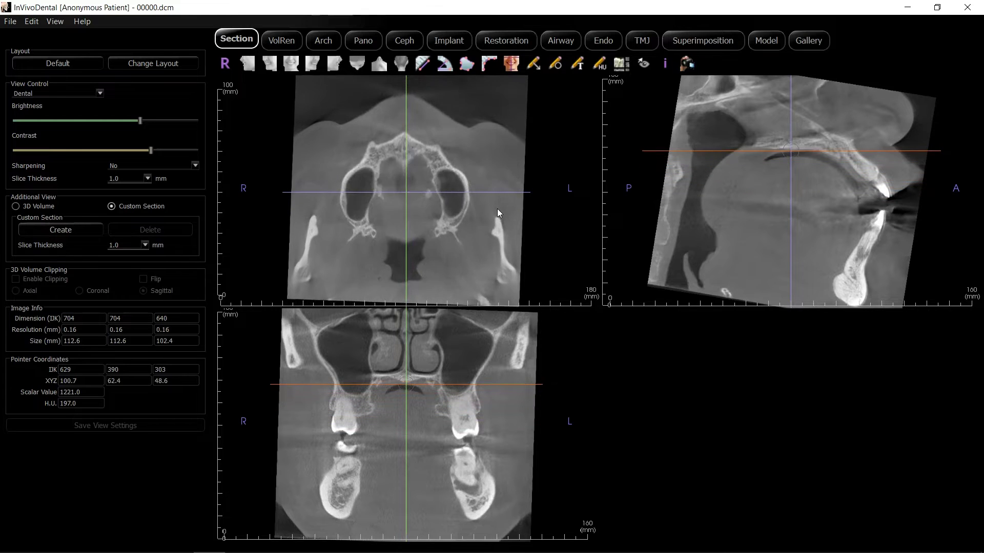
scroll(497, 213, up, 10)
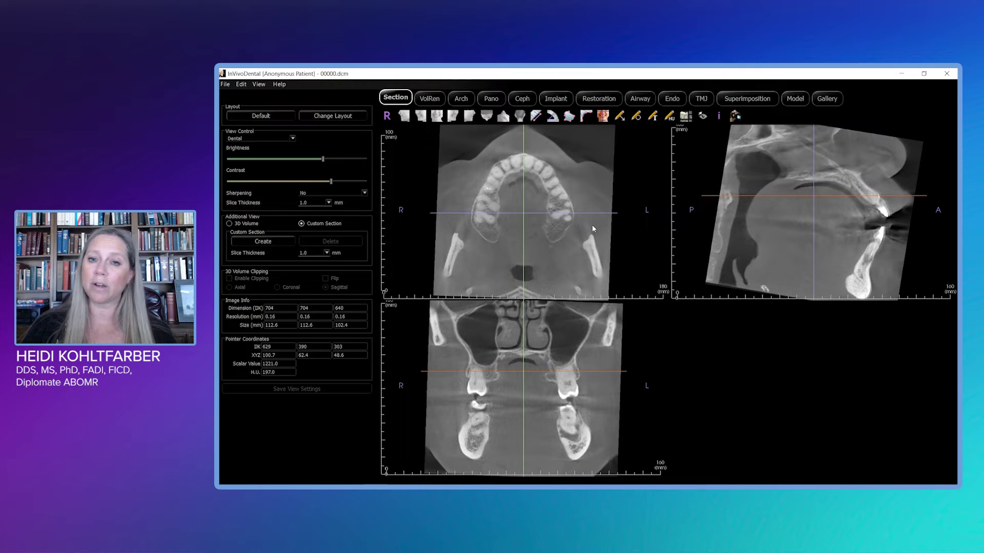
scroll(593, 229, up, 10)
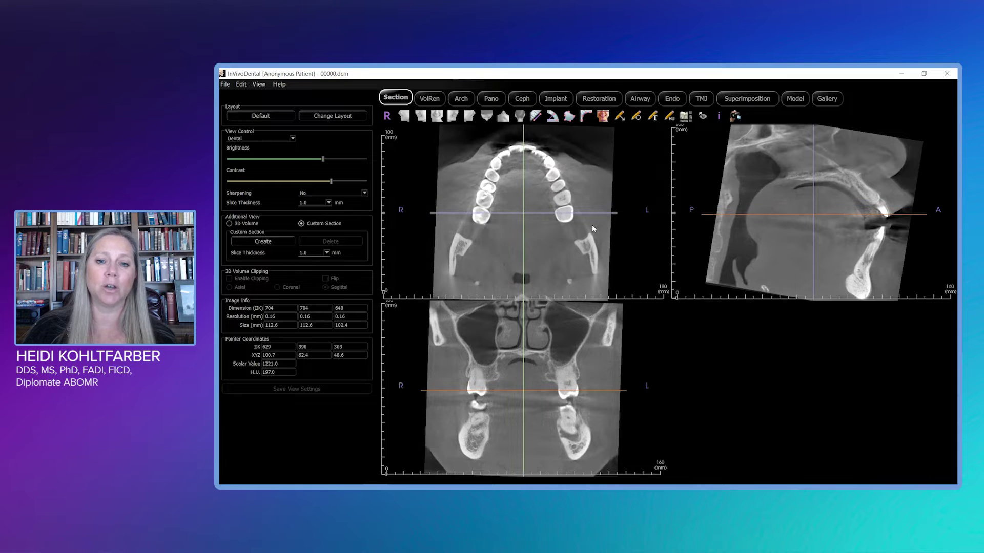
scroll(593, 227, up, 10)
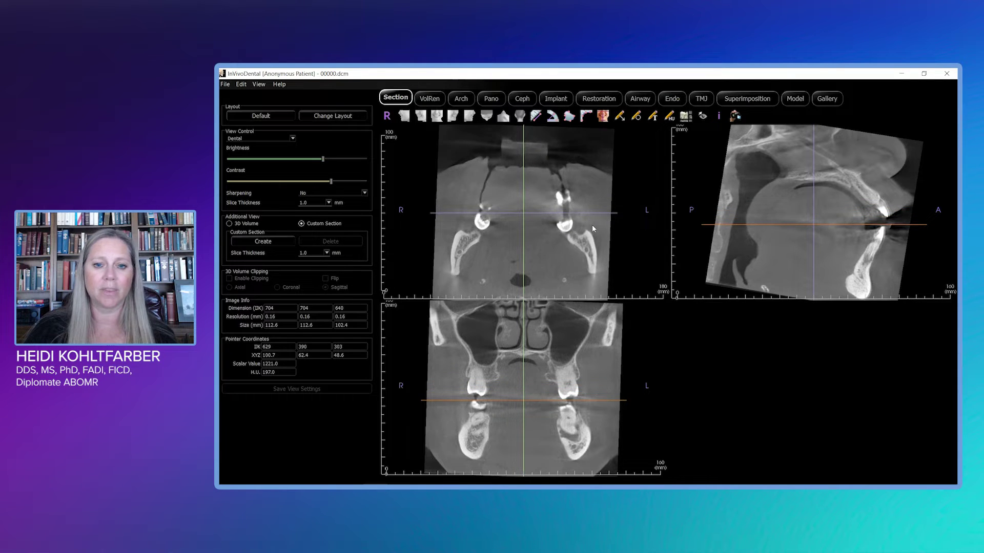
scroll(592, 229, up, 10)
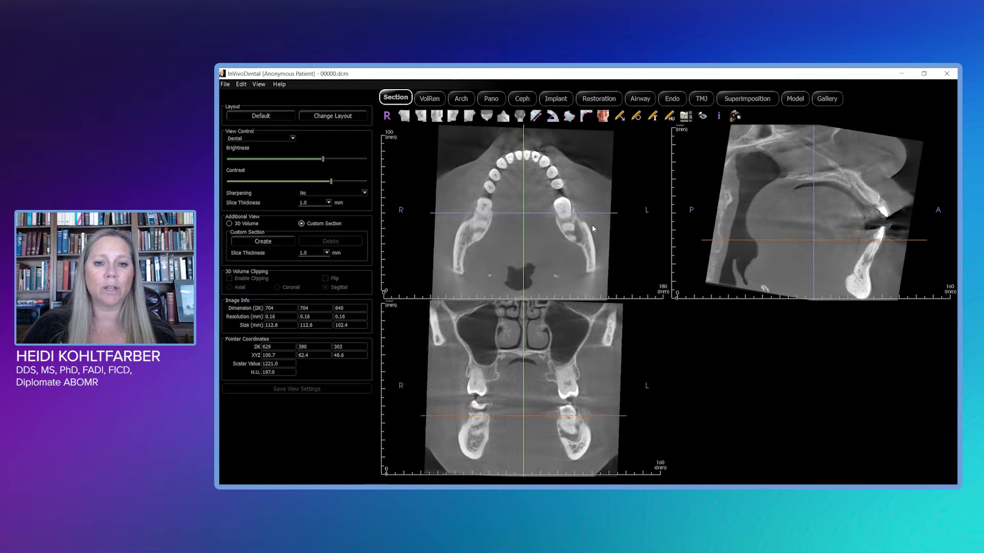
scroll(592, 225, up, 8)
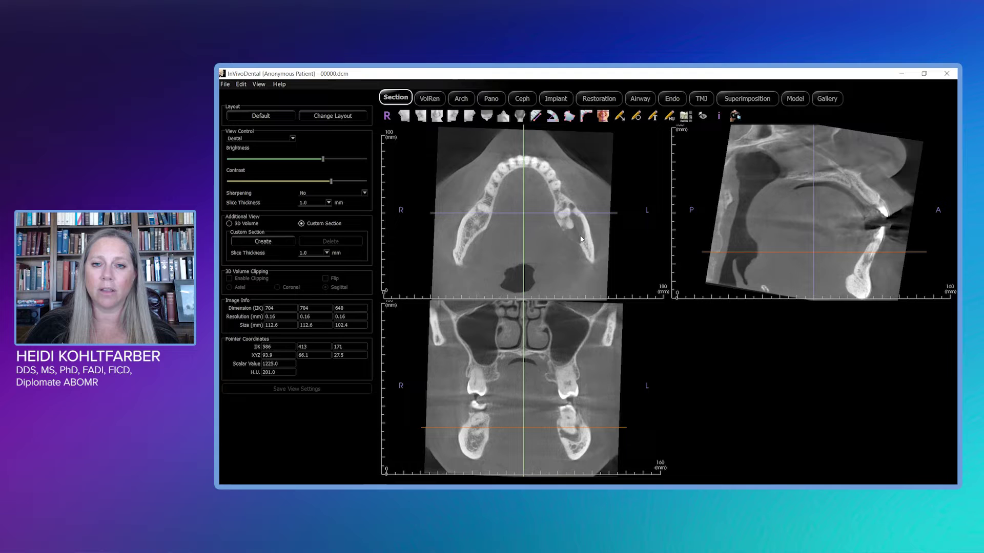
- Create a custom section by drawing its line along the left lower molars
click(273, 243)
drag(581, 269, 603, 297)
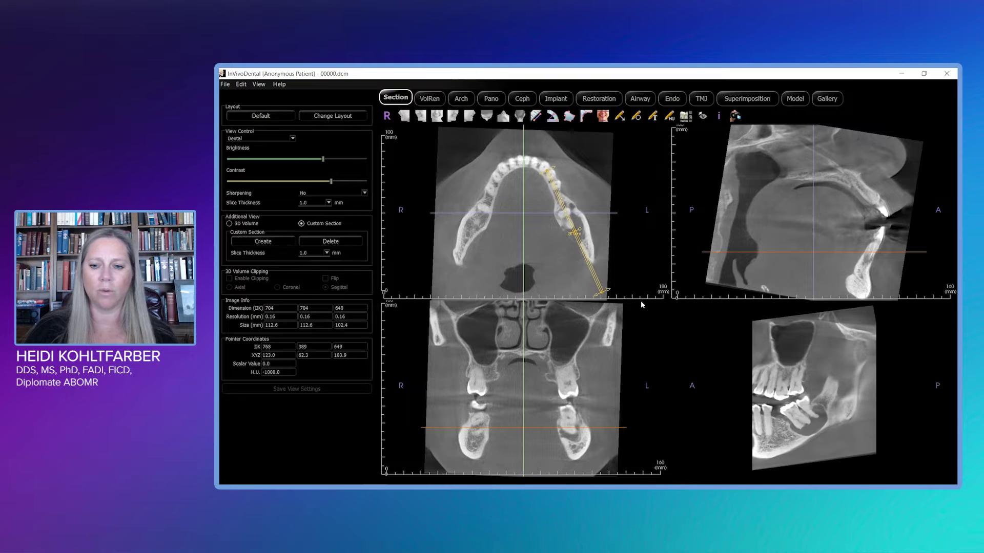
scroll(869, 431, up, 5)
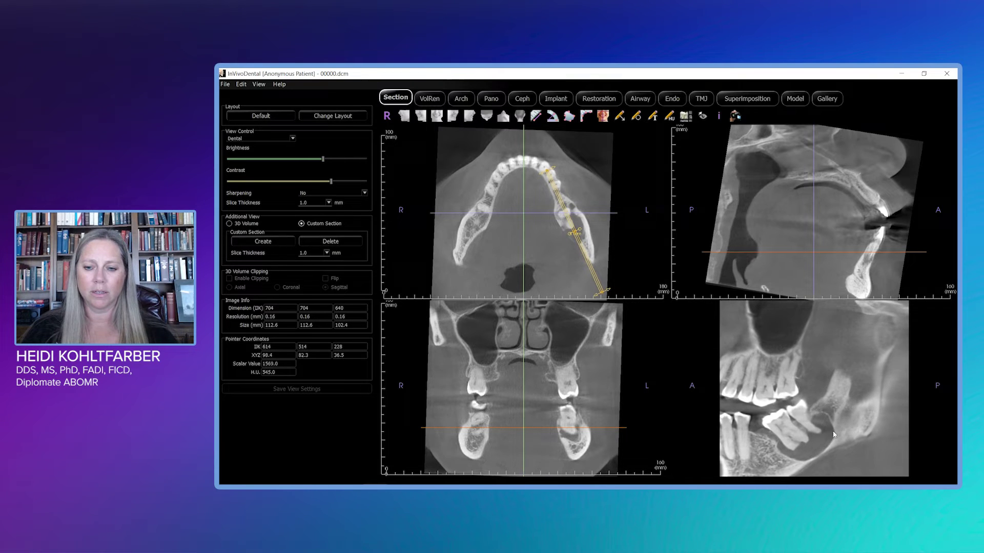
scroll(837, 416, up, 4)
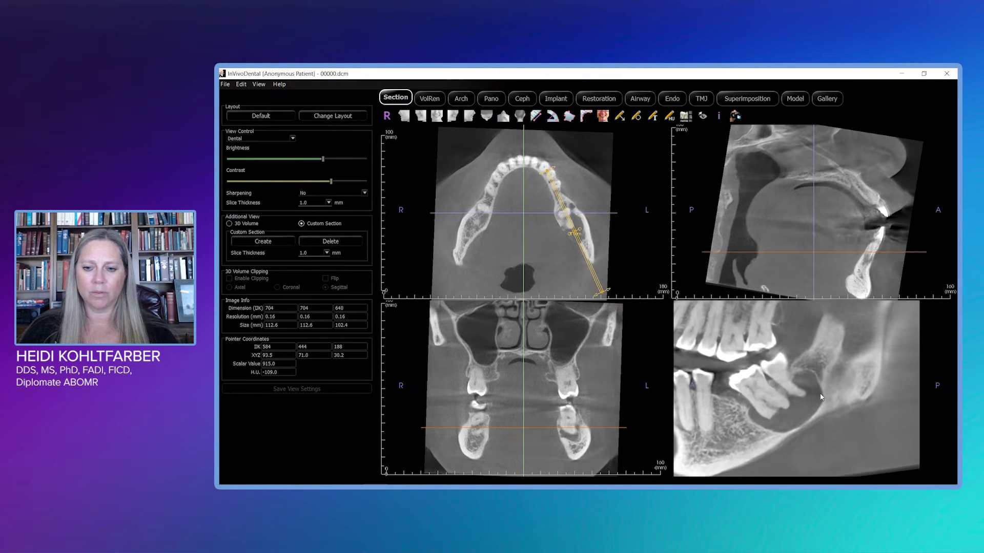
scroll(835, 407, down, 3)
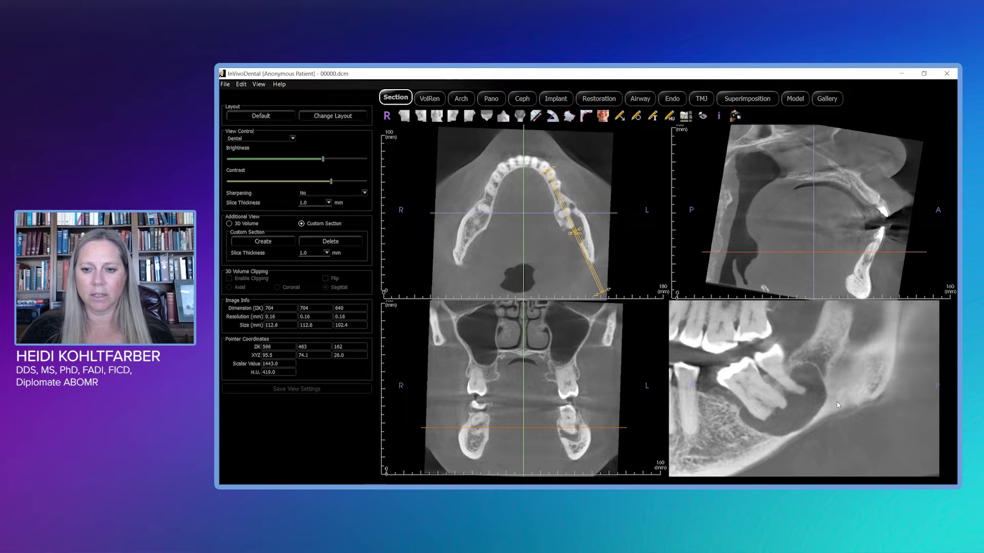
scroll(835, 398, down, 4)
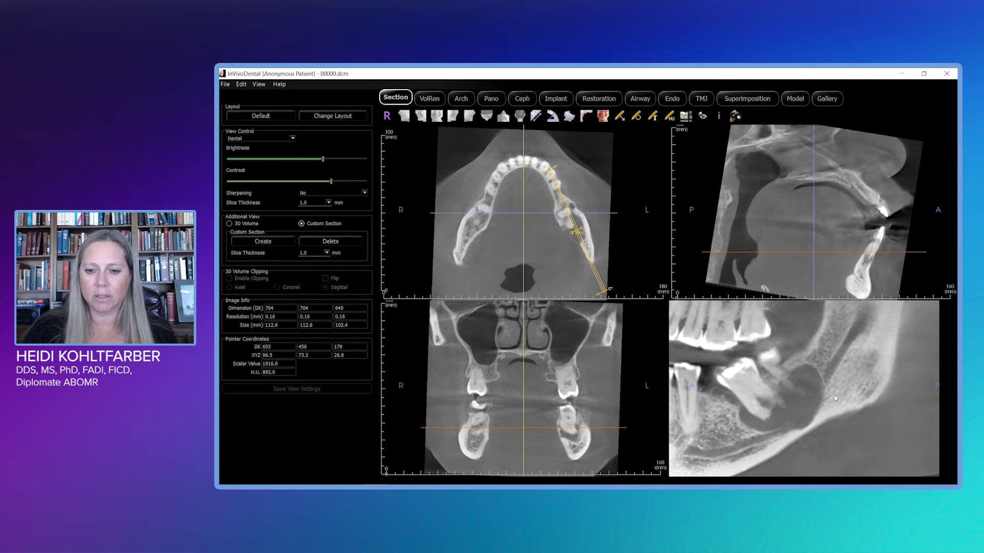
- Zoom the new custom view onto the impacted molar and its surrounding radiolucent area
scroll(835, 397, down, 4)
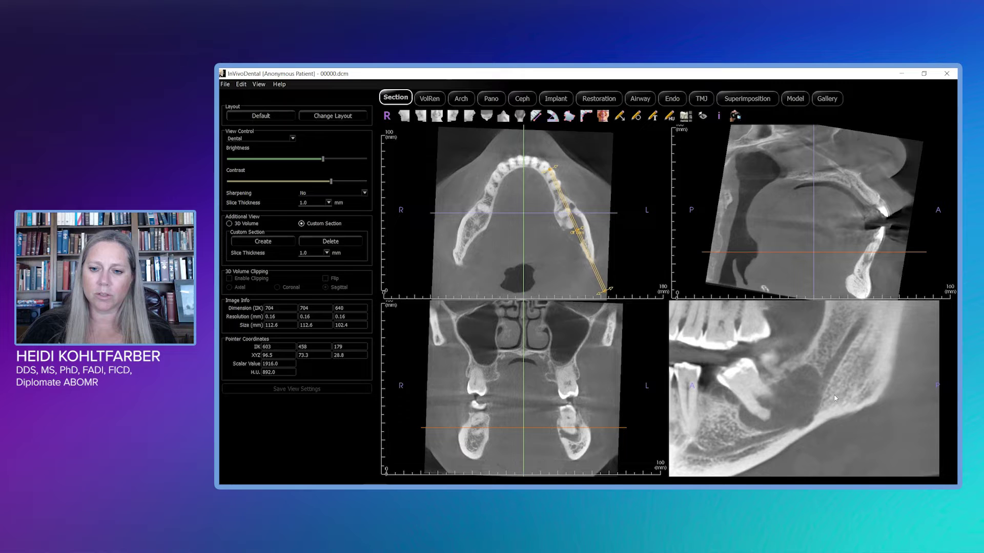
scroll(835, 398, down, 3)
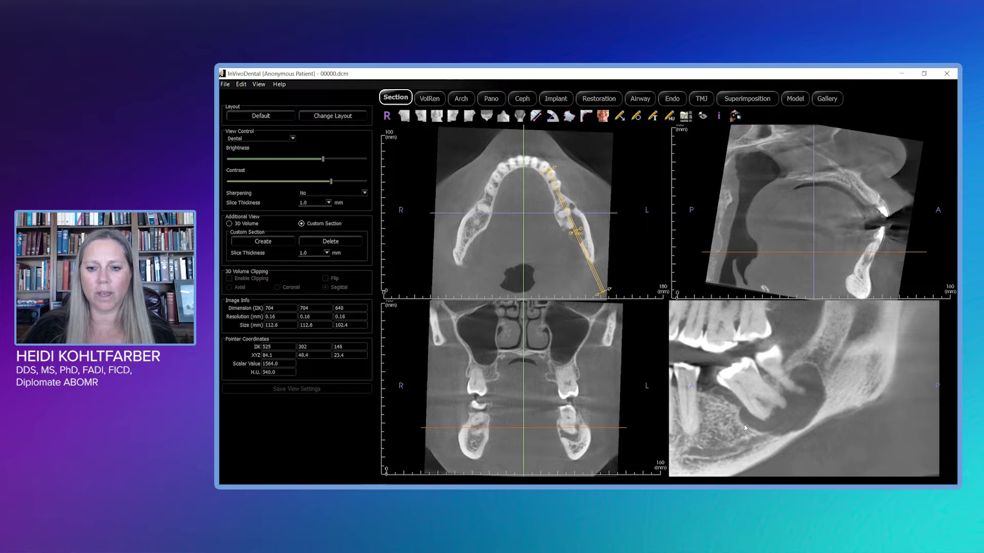
scroll(789, 416, down, 5)
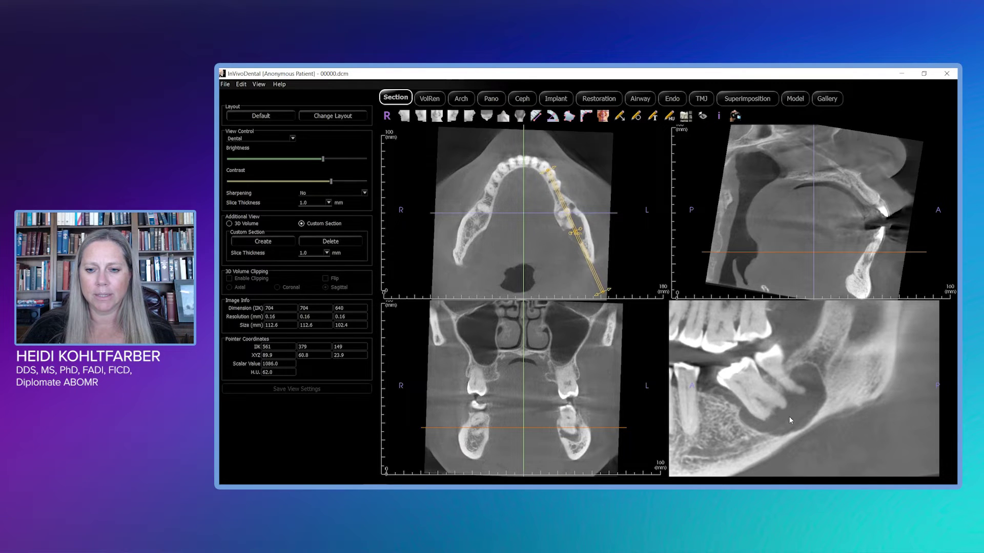
scroll(809, 410, down, 5)
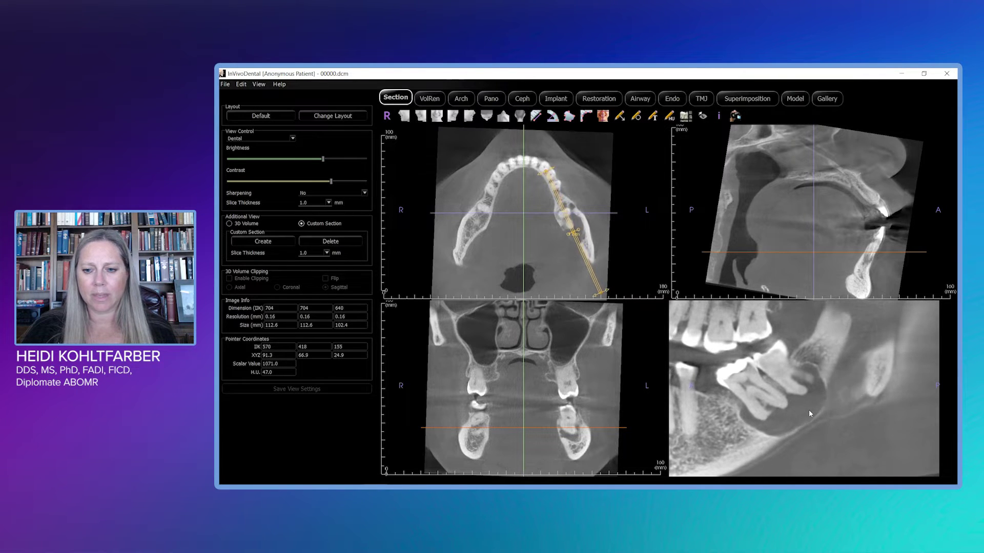
scroll(810, 413, down, 4)
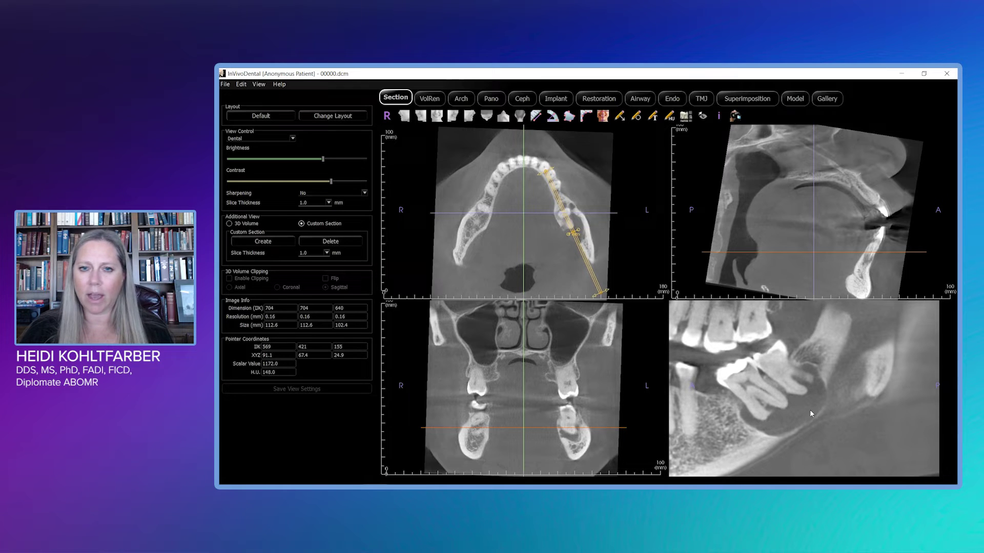
scroll(810, 411, down, 6)
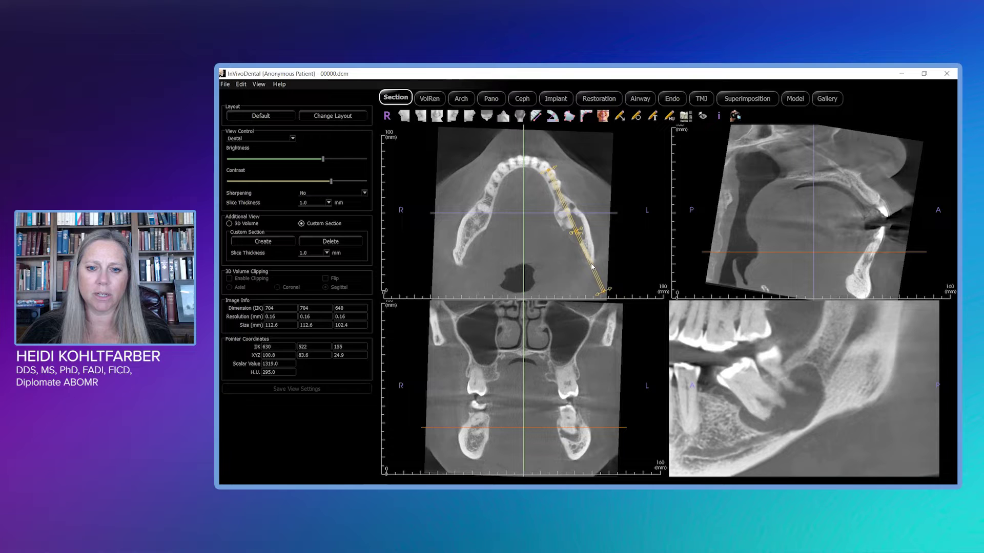
- Shift the molar section line slightly and magnify the coronal view around the lower teeth
drag(593, 268, 602, 277)
scroll(614, 405, up, 5)
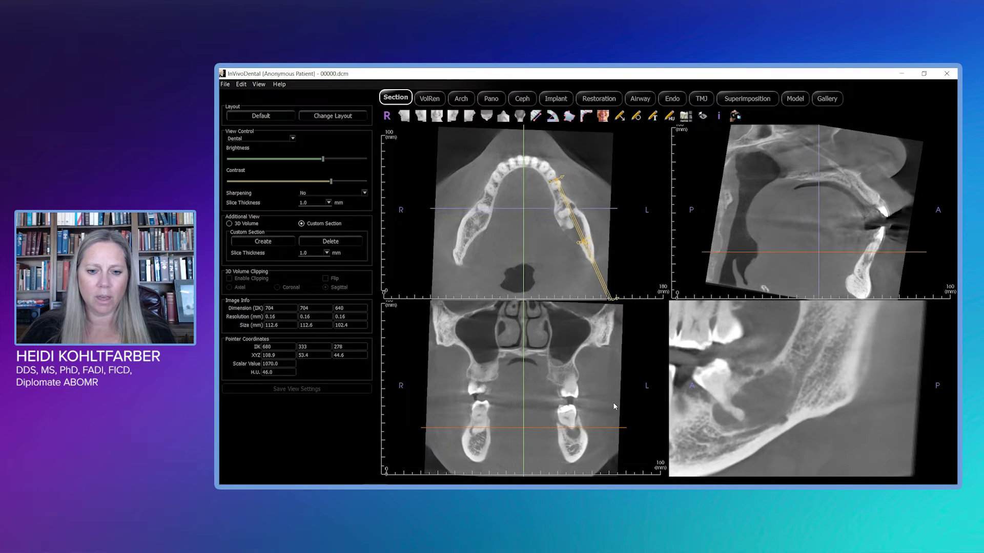
right_drag(622, 433, 597, 376)
- Step through coronal slices until the left lower molar and its lesion appear
scroll(596, 377, down, 4)
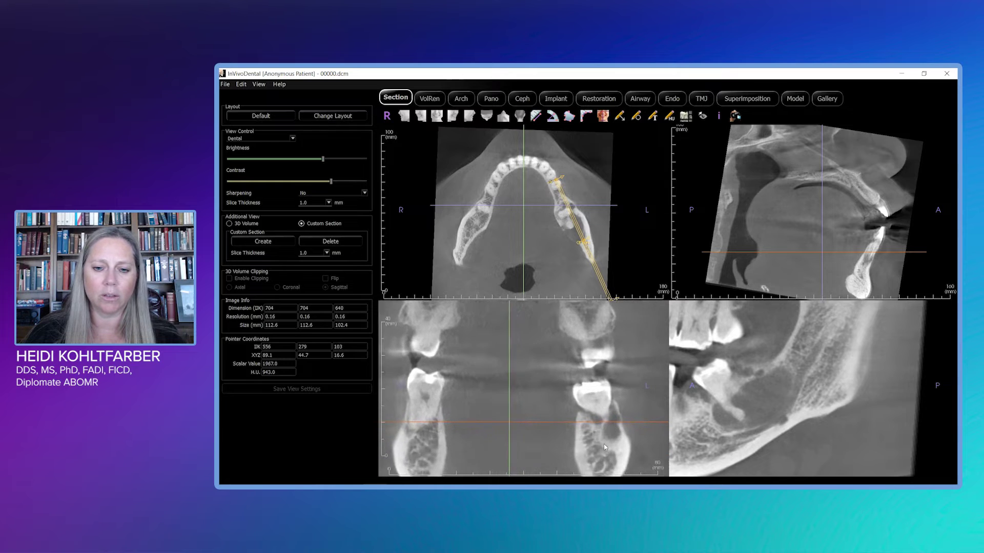
scroll(596, 420, down, 5)
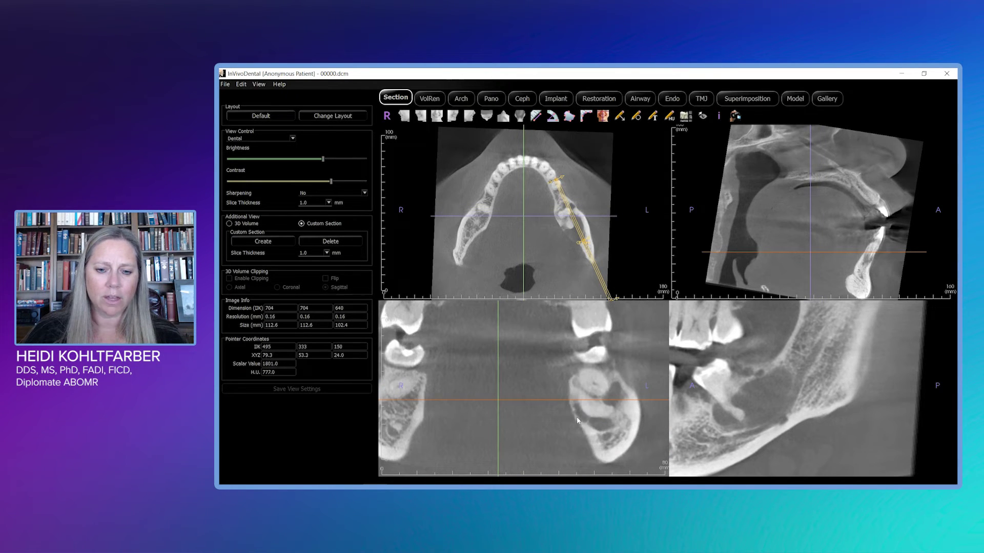
scroll(597, 423, down, 4)
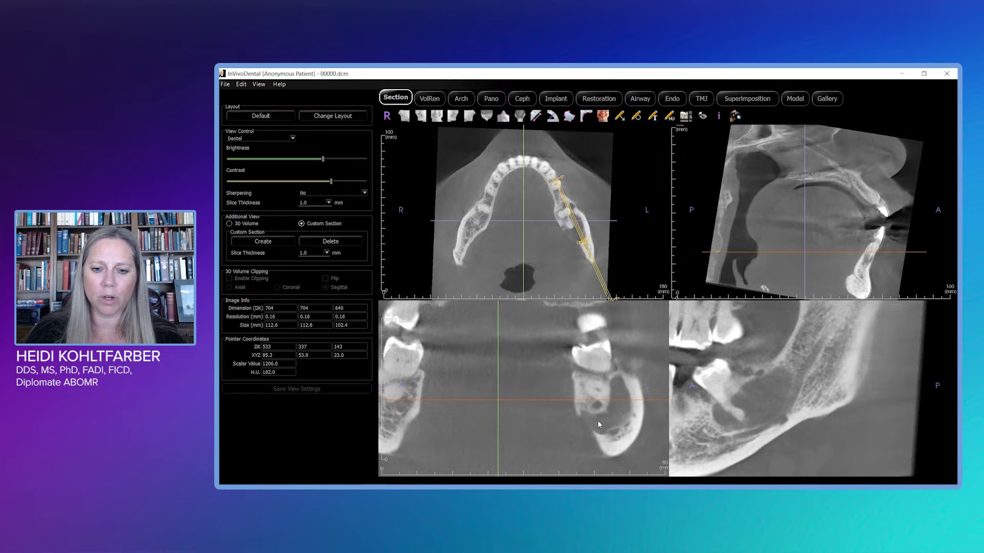
scroll(598, 424, down, 5)
scroll(598, 424, down, 3)
scroll(598, 424, up, 5)
scroll(598, 423, up, 4)
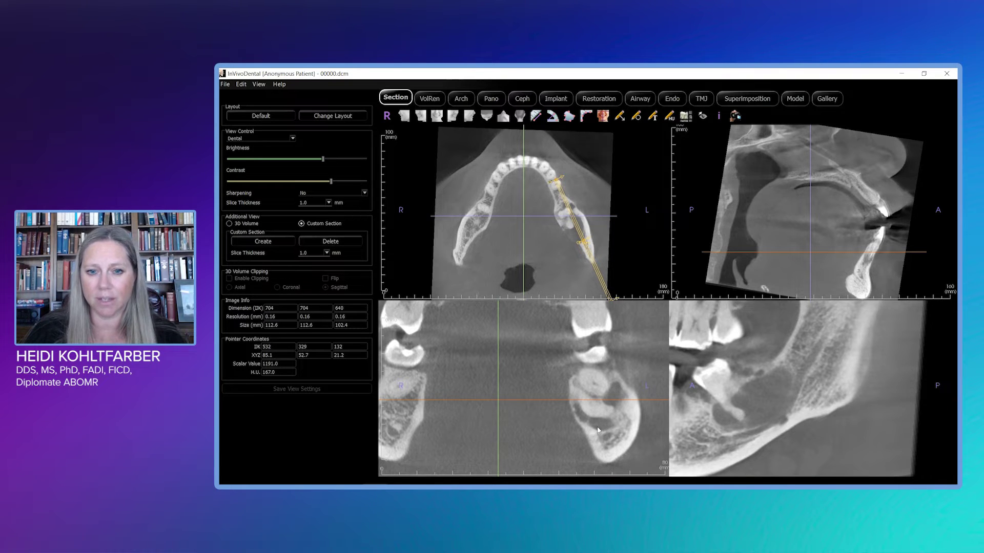
- Step back and forth through the coronal slices across the molar lesion
scroll(551, 272, up, 5)
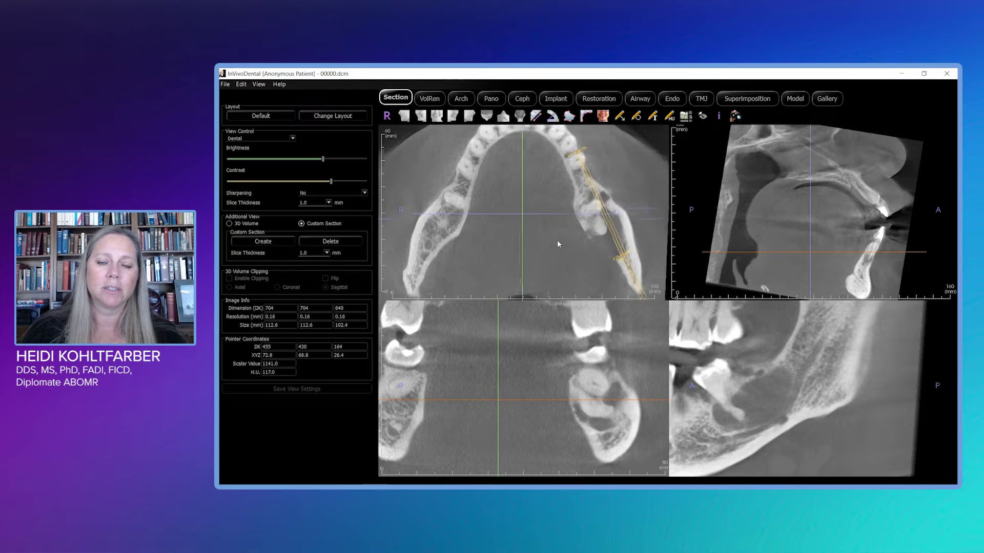
scroll(558, 240, down, 8)
scroll(558, 241, up, 6)
scroll(564, 233, down, 3)
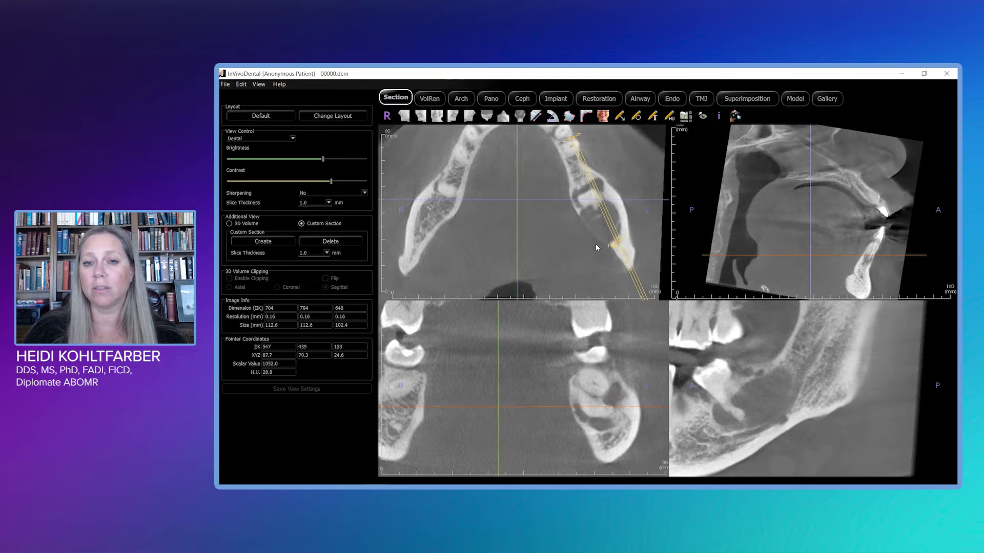
scroll(623, 417, down, 6)
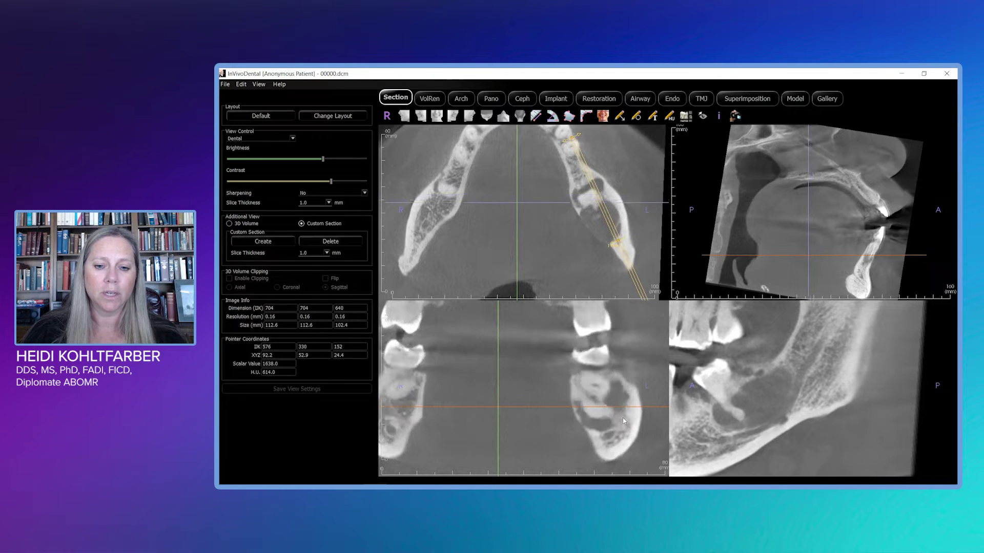
scroll(593, 424, down, 8)
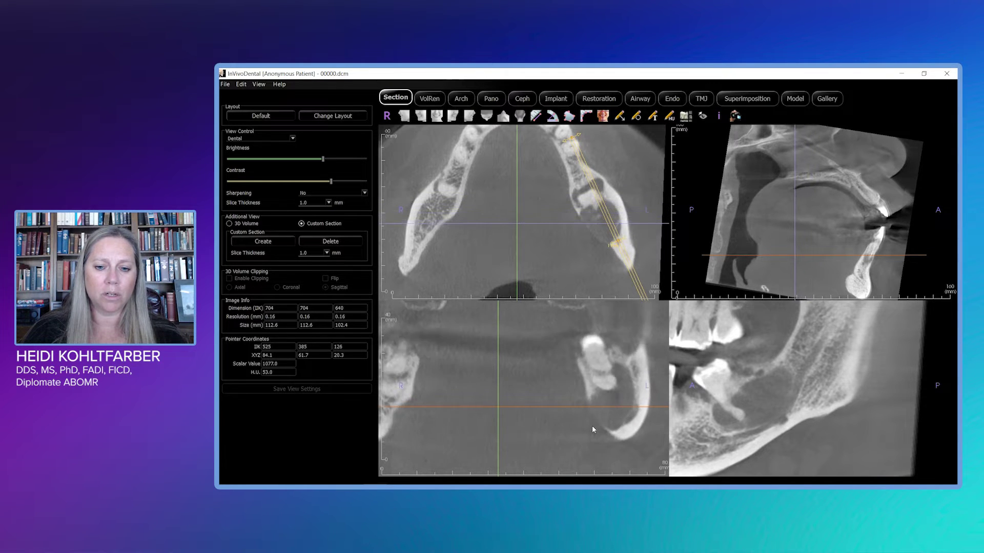
scroll(593, 428, up, 8)
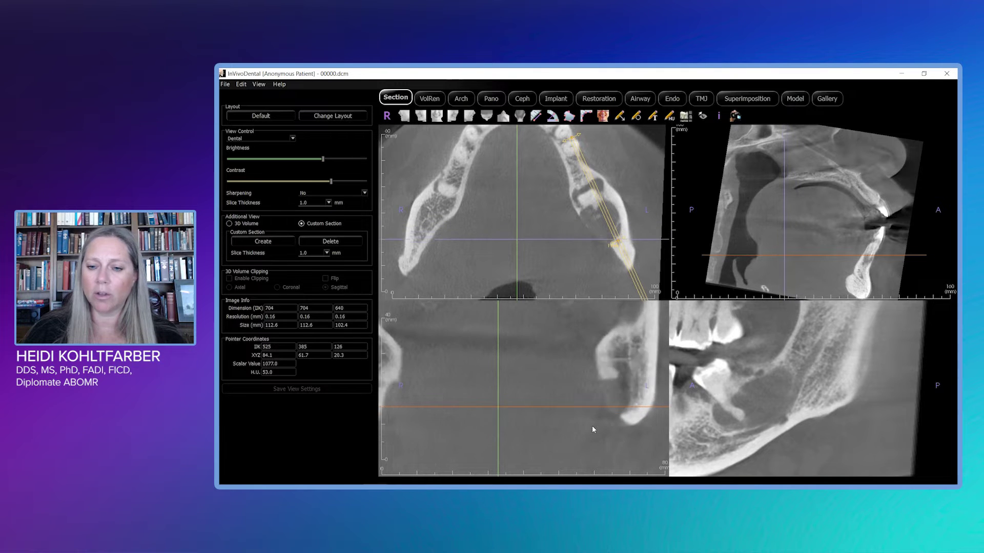
scroll(592, 425, up, 5)
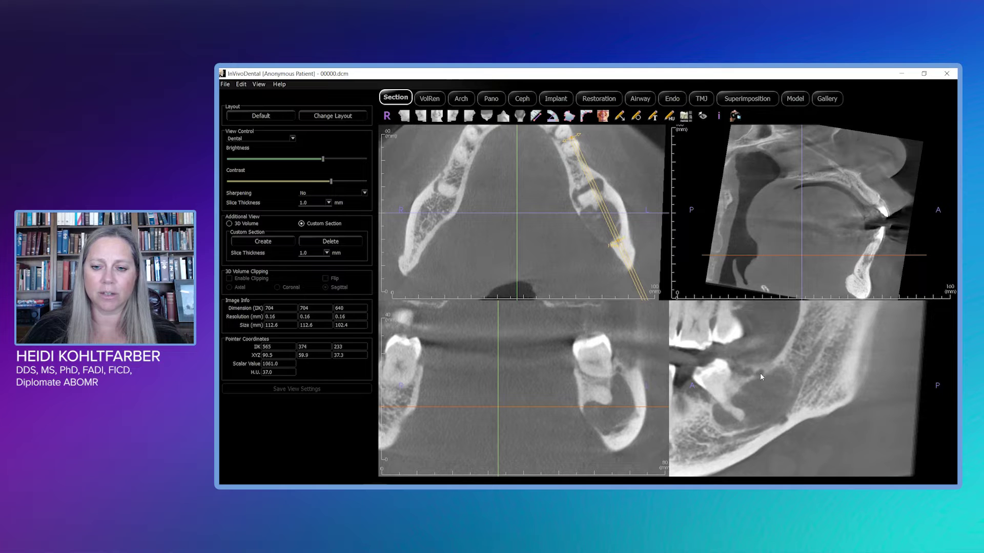
- Enlarge and reframe the custom section image, then page through its slices
right_drag(747, 372, 843, 404)
scroll(844, 402, down, 5)
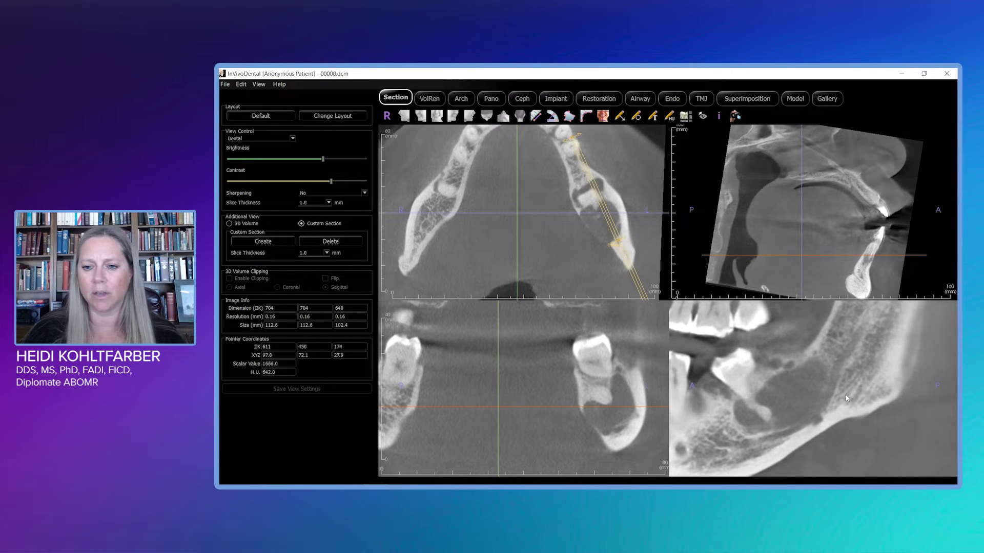
scroll(845, 398, down, 5)
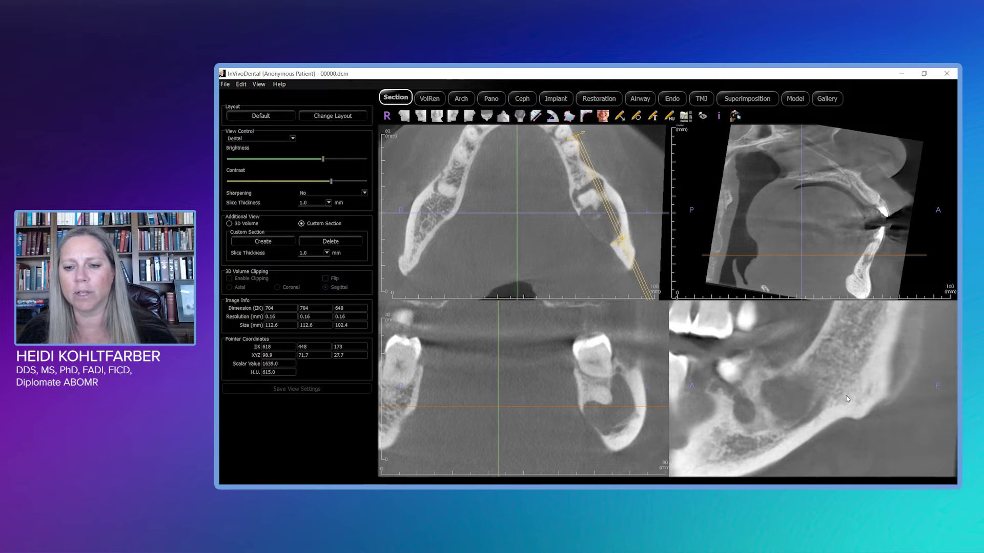
scroll(846, 397, down, 3)
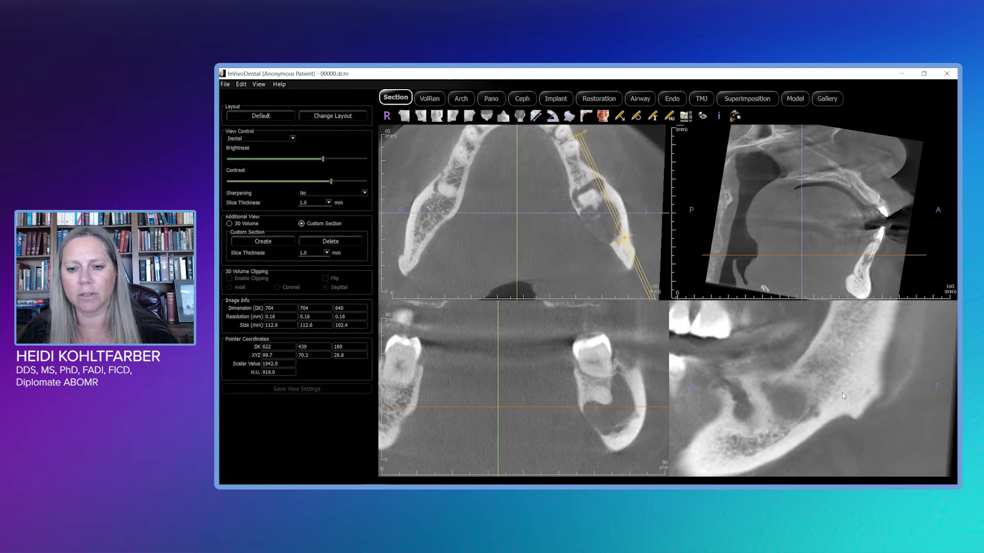
scroll(585, 418, down, 8)
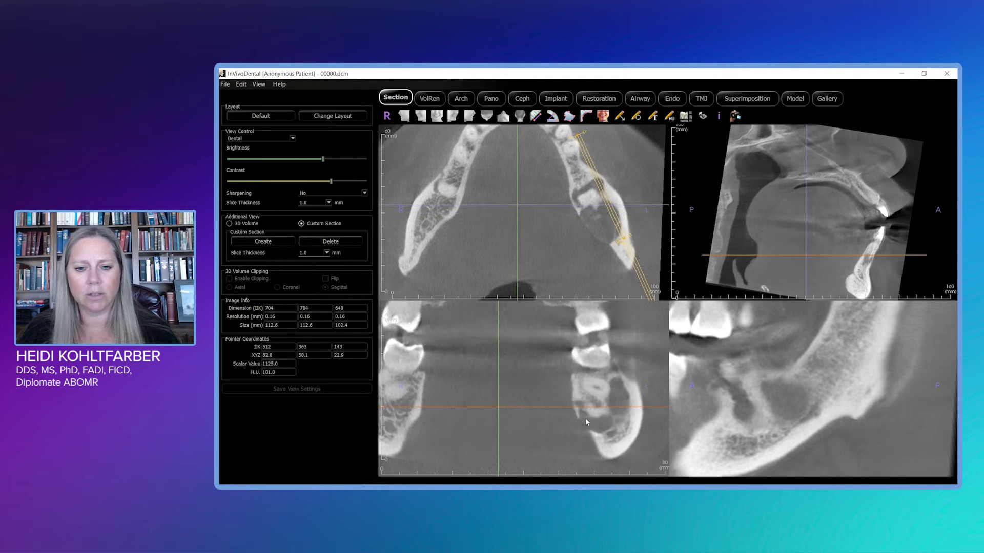
scroll(586, 423, down, 6)
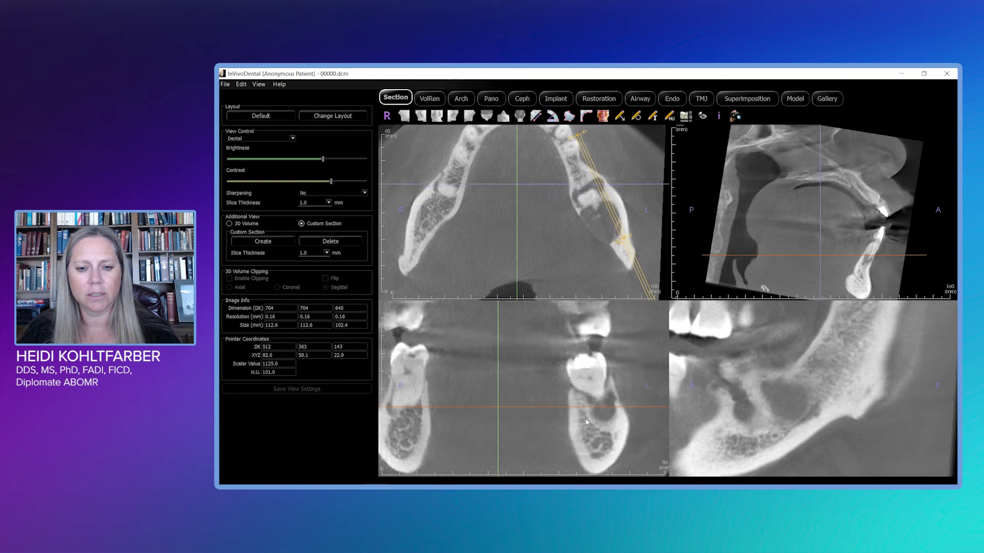
scroll(587, 422, up, 5)
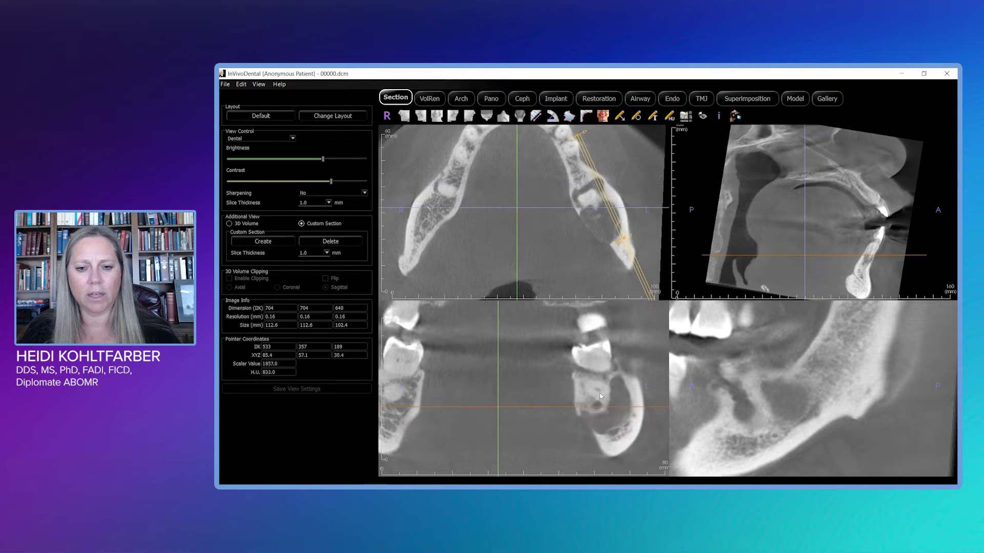
scroll(615, 377, up, 5)
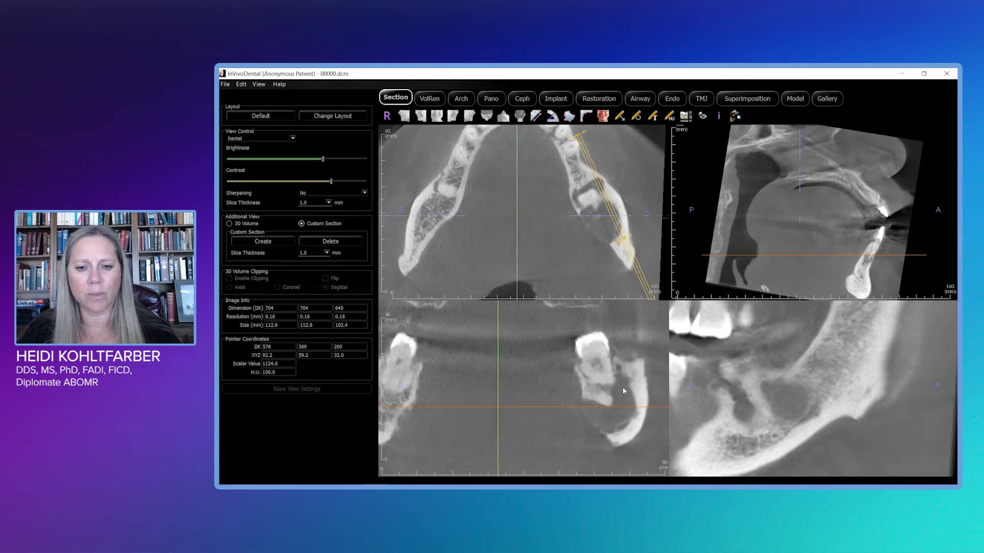
scroll(623, 390, up, 5)
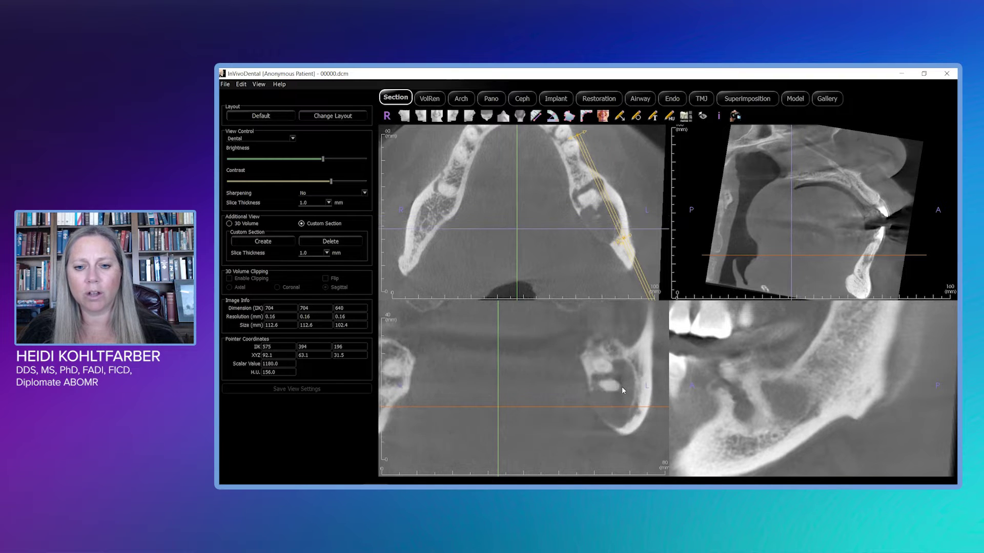
- Scroll the custom section slices back across the left posterior molar lesion
scroll(623, 390, down, 10)
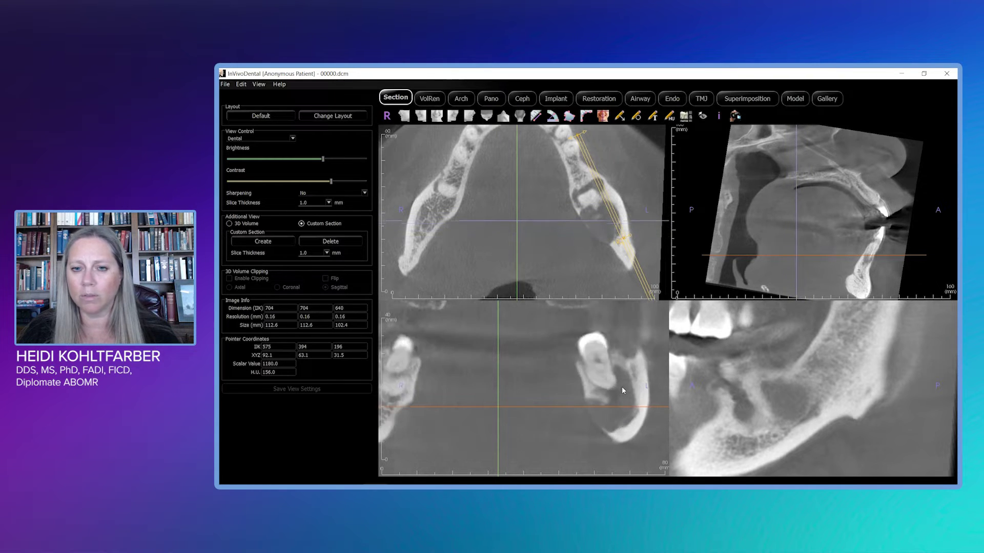
scroll(622, 386, down, 6)
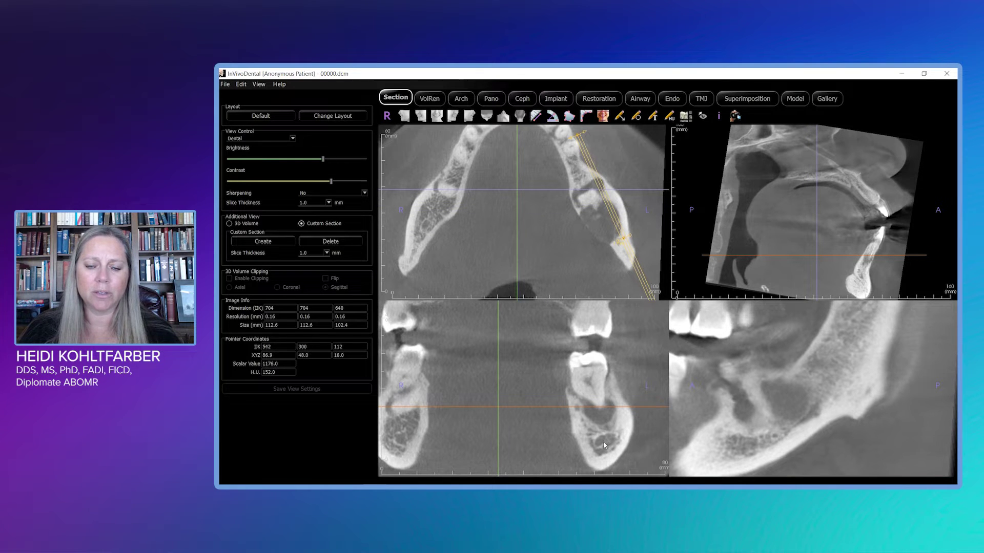
scroll(601, 441, up, 5)
scroll(608, 441, up, 5)
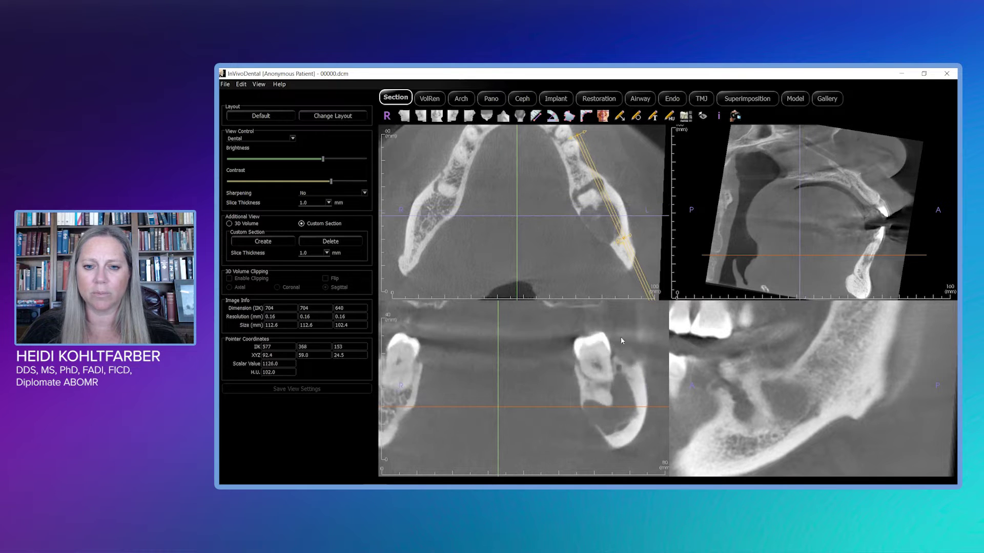
scroll(600, 192, up, 5)
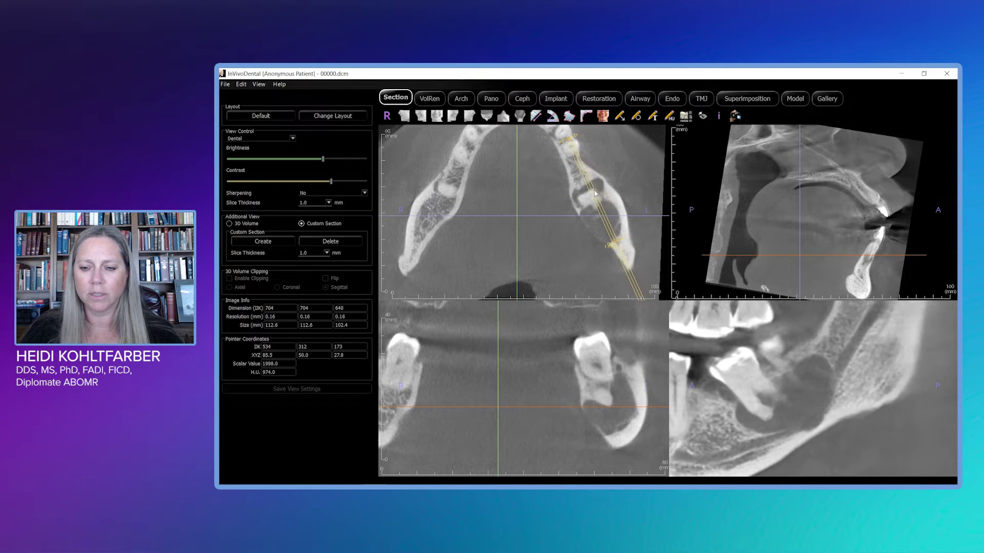
scroll(594, 192, up, 5)
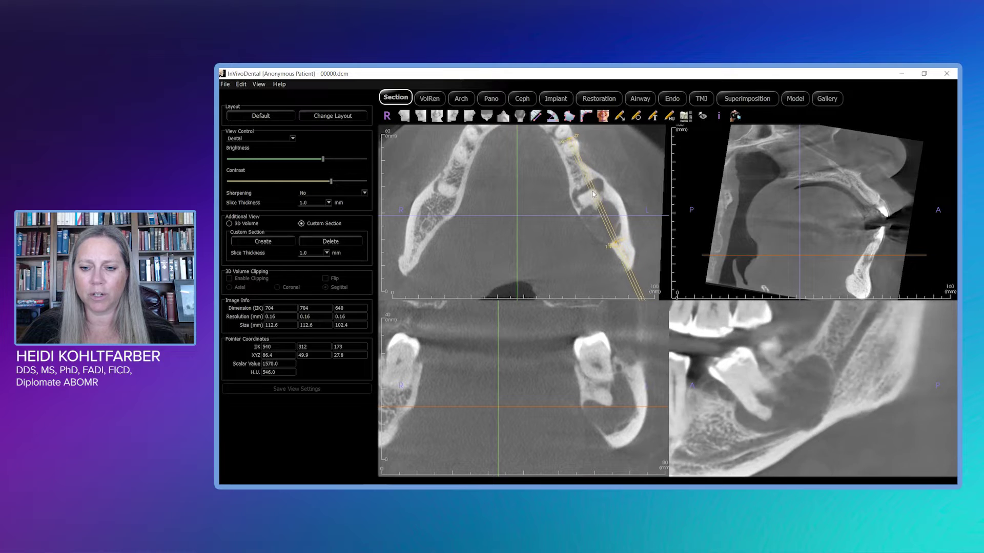
scroll(593, 193, up, 5)
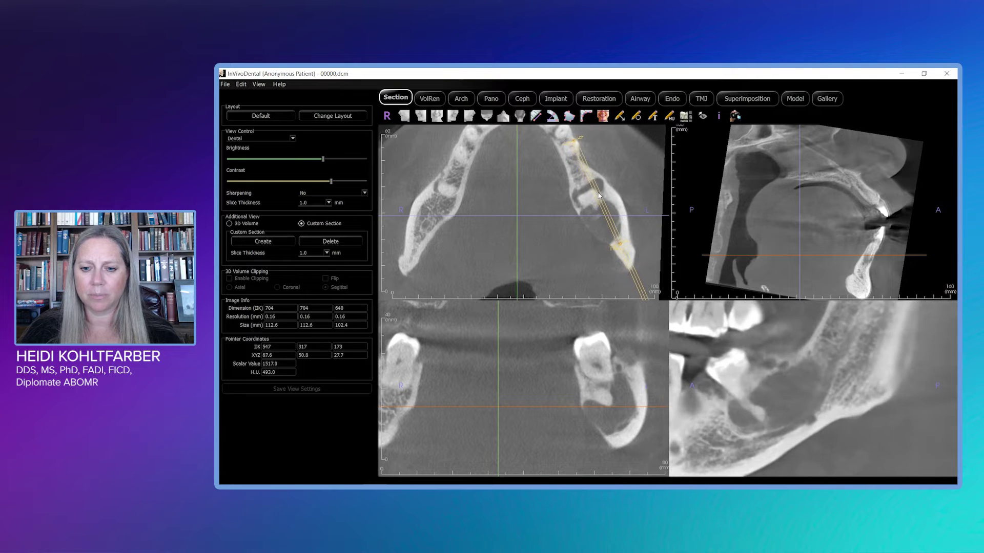
scroll(595, 196, up, 2)
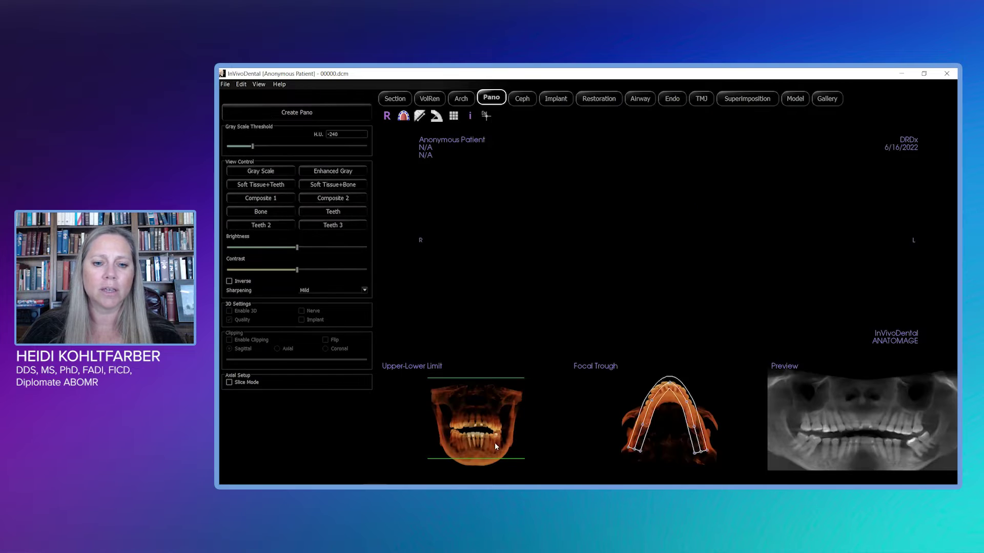
- Lower the panorama's bottom limit and reshape the focal trough, extending and widening both arms
drag(504, 460, 503, 472)
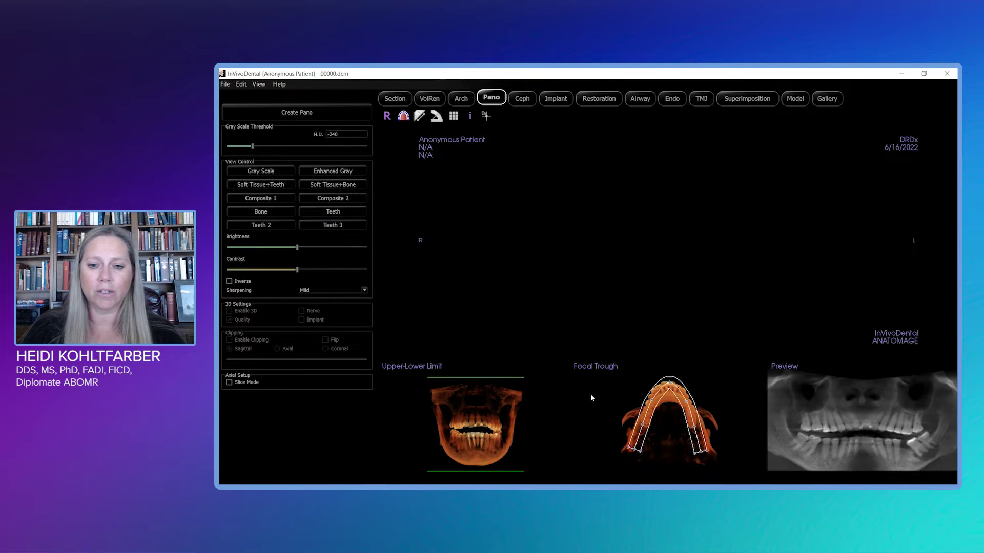
drag(672, 385, 671, 391)
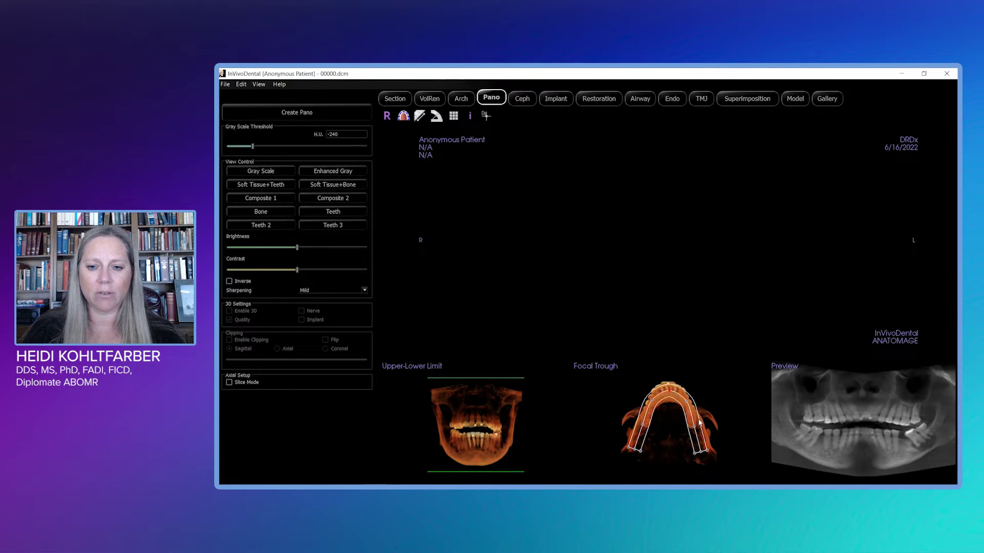
drag(702, 454, 719, 468)
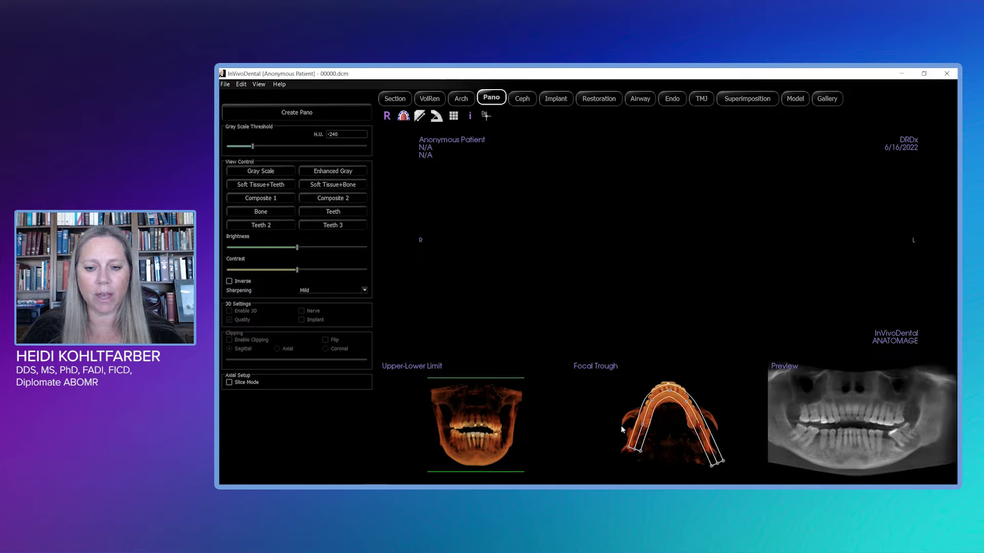
drag(636, 451, 621, 464)
drag(725, 464, 728, 458)
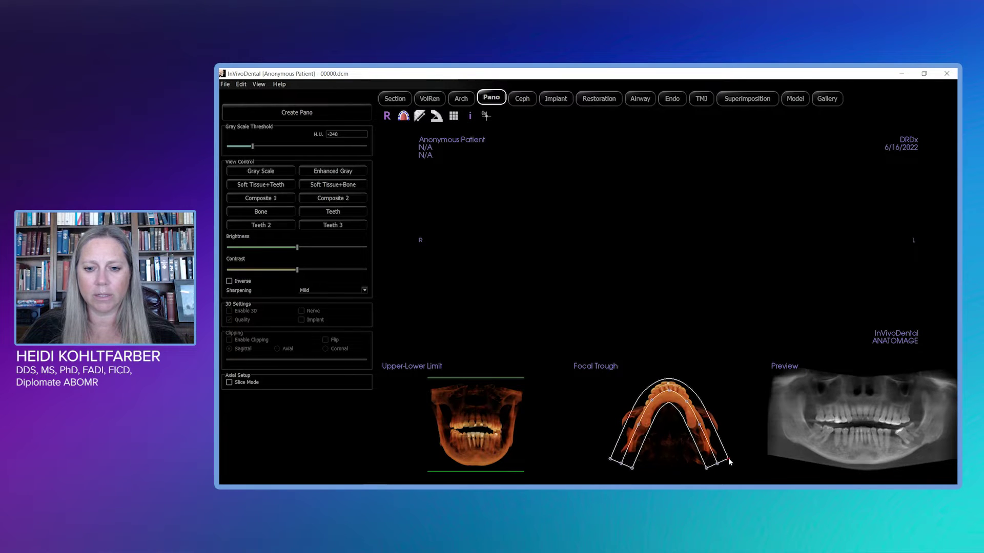
- Render the panorama in enhanced gray contrast and zoom into the reconstruction
click(338, 175)
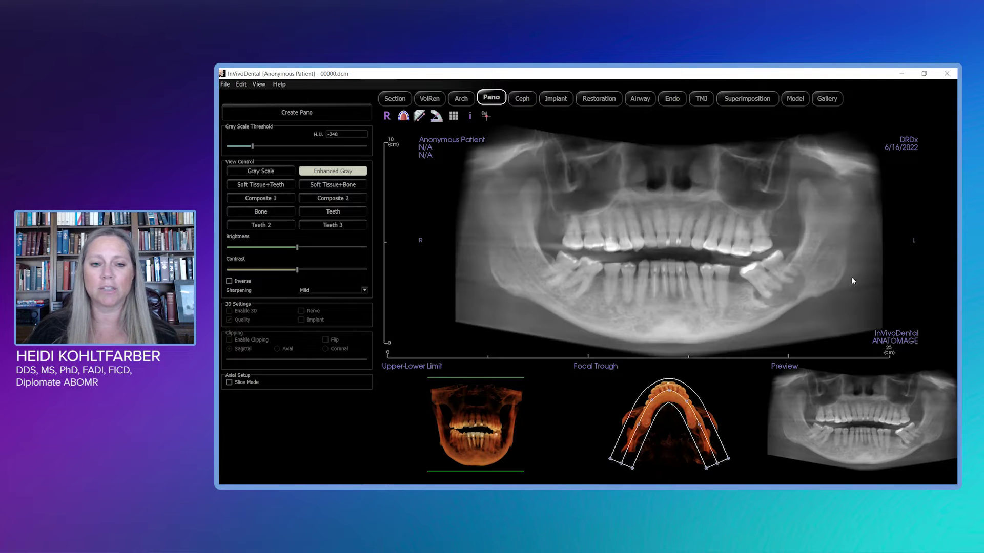
scroll(856, 278, up, 5)
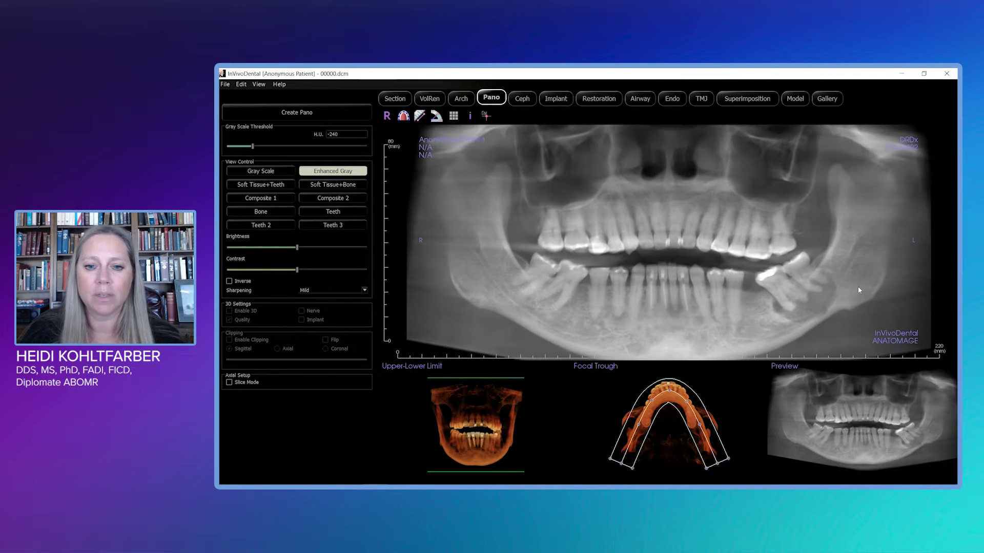
scroll(864, 275, up, 2)
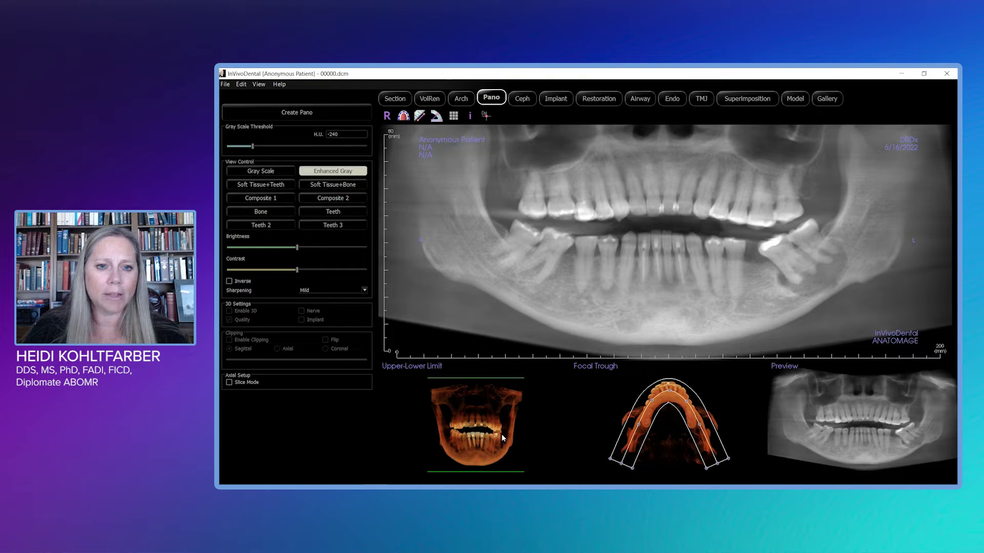
- Return to the Section views, delete the left-molar custom section, and scroll the axial slices
click(395, 98)
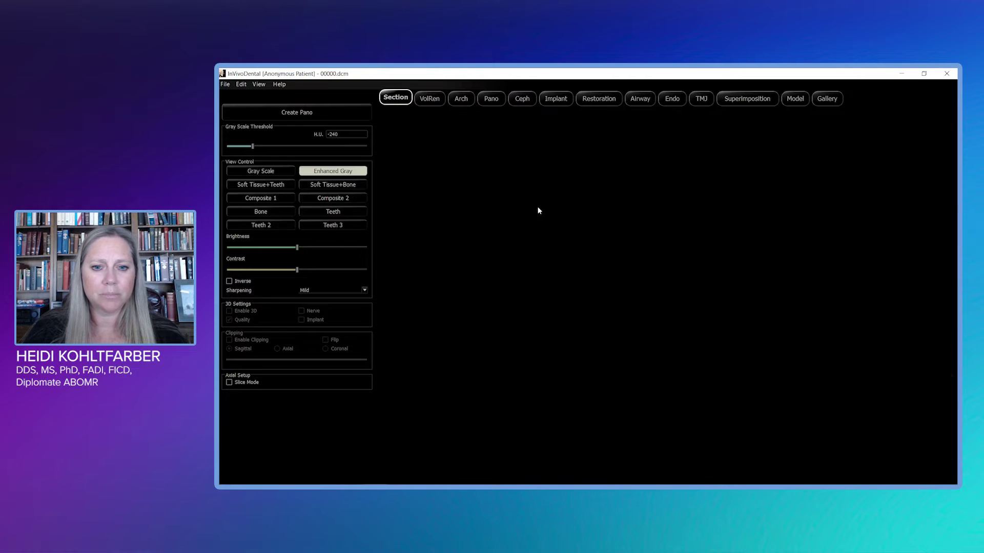
scroll(543, 226, down, 3)
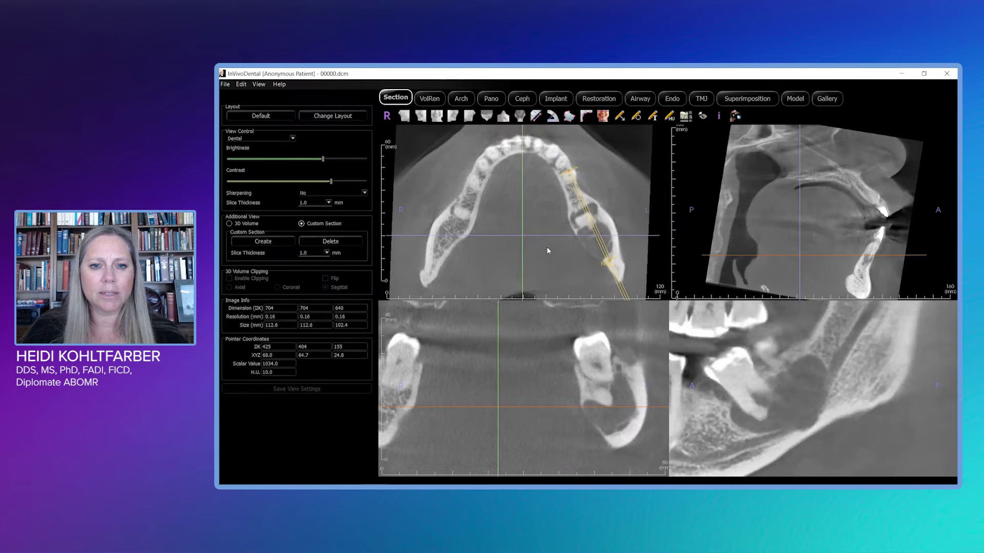
click(346, 241)
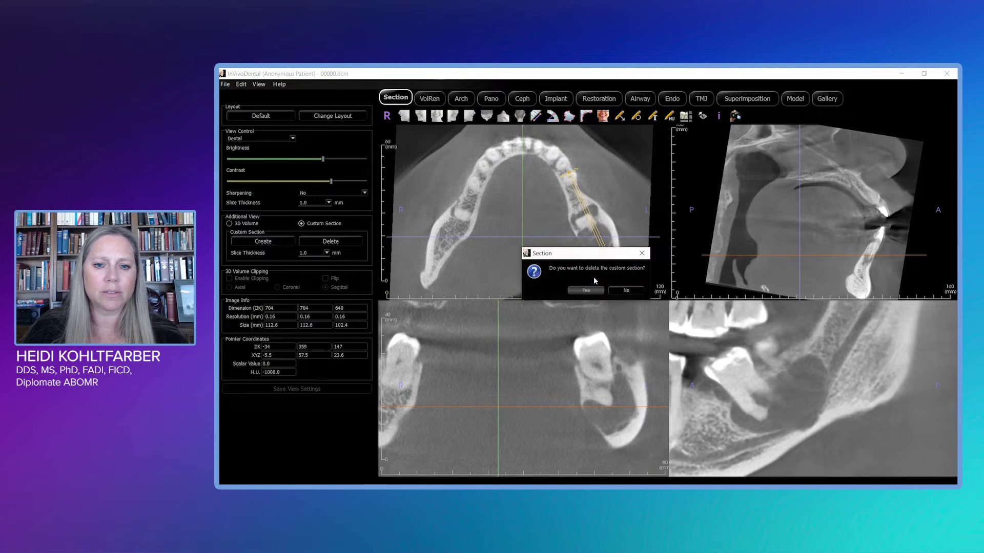
click(584, 291)
scroll(593, 263, down, 5)
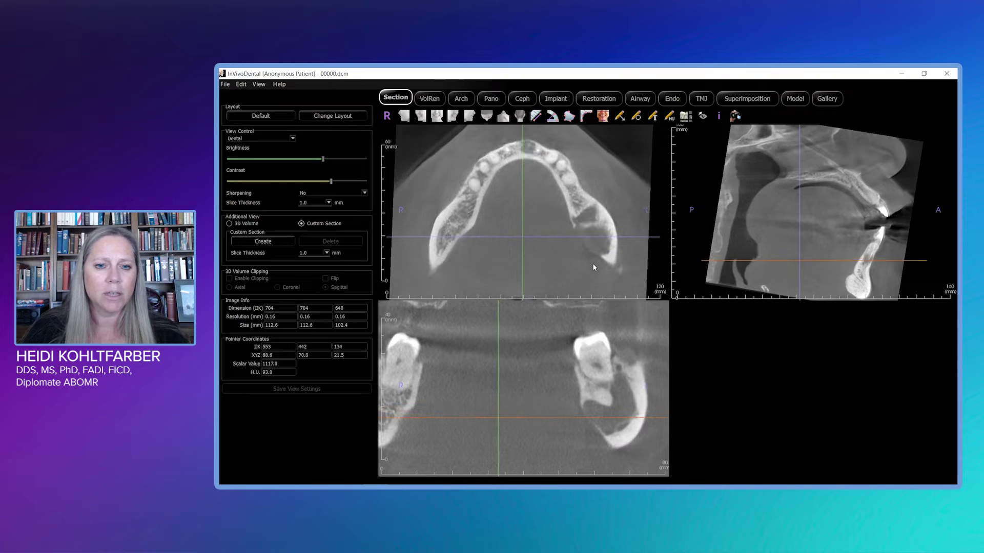
scroll(592, 265, down, 5)
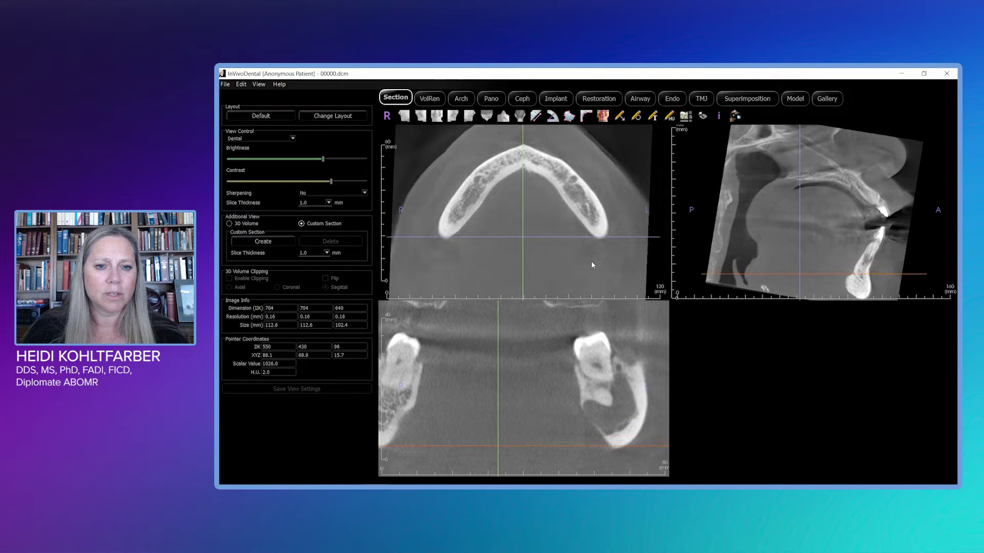
scroll(592, 263, up, 3)
scroll(591, 264, up, 5)
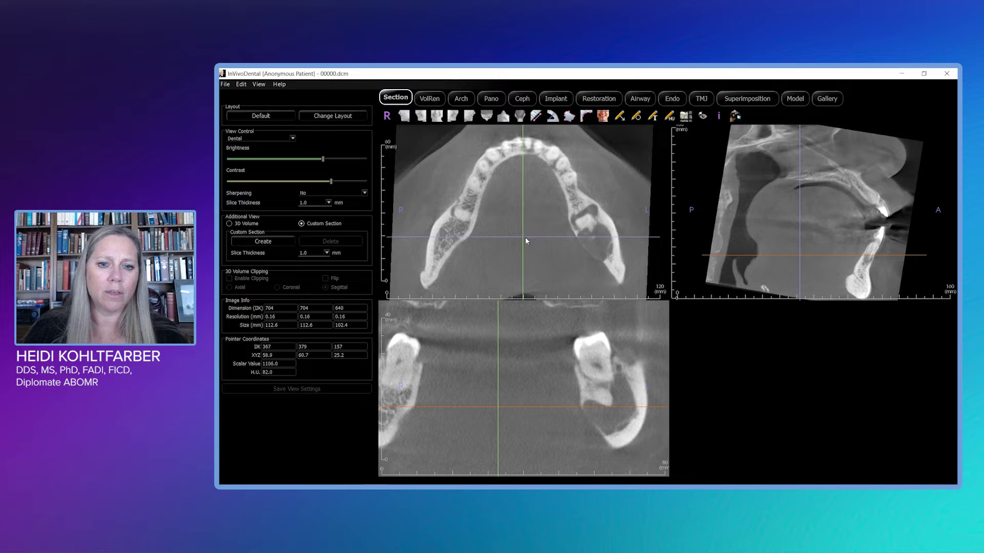
- Move the crosshair to the right molars, zoom the sagittal view, and page the axial slices down
drag(525, 236, 460, 213)
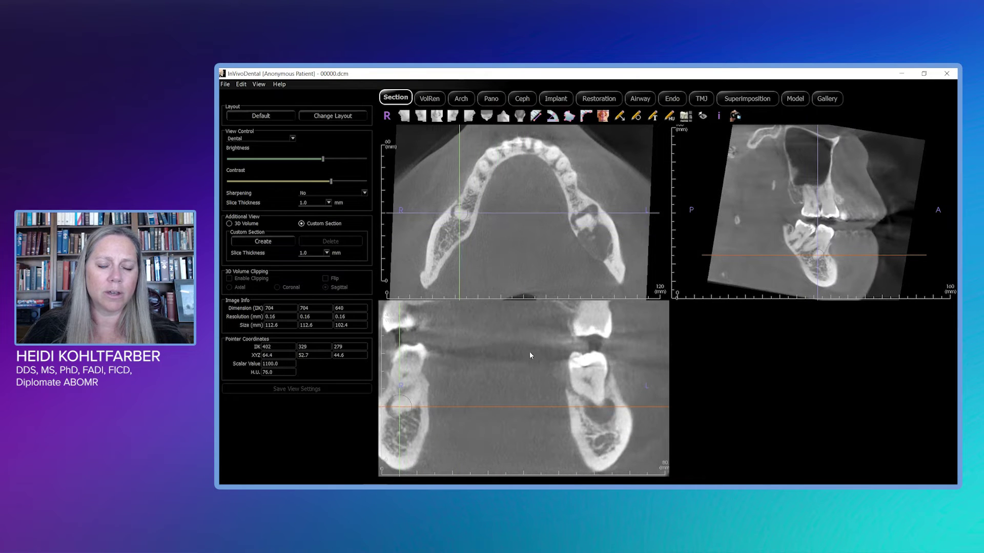
scroll(776, 213, up, 5)
scroll(787, 209, down, 6)
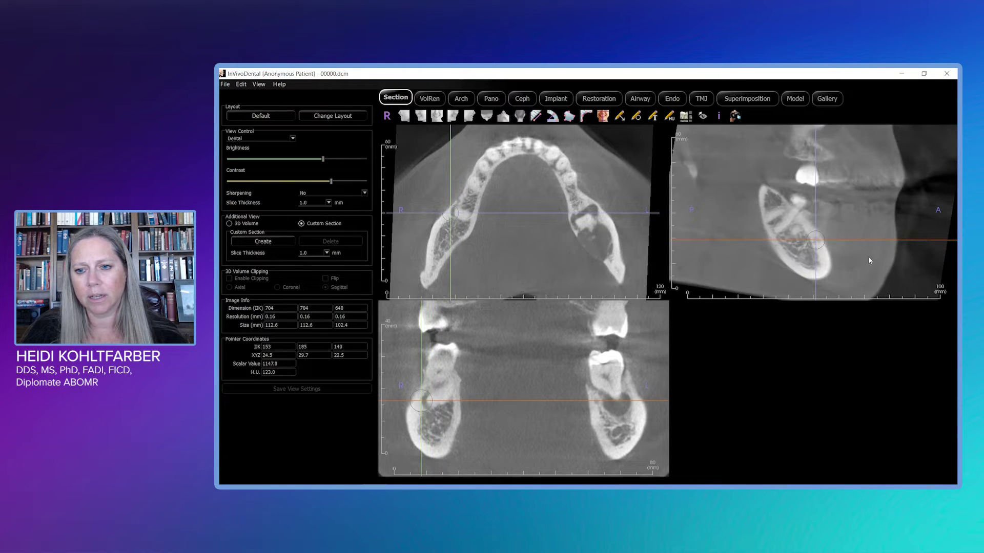
scroll(824, 251, up, 2)
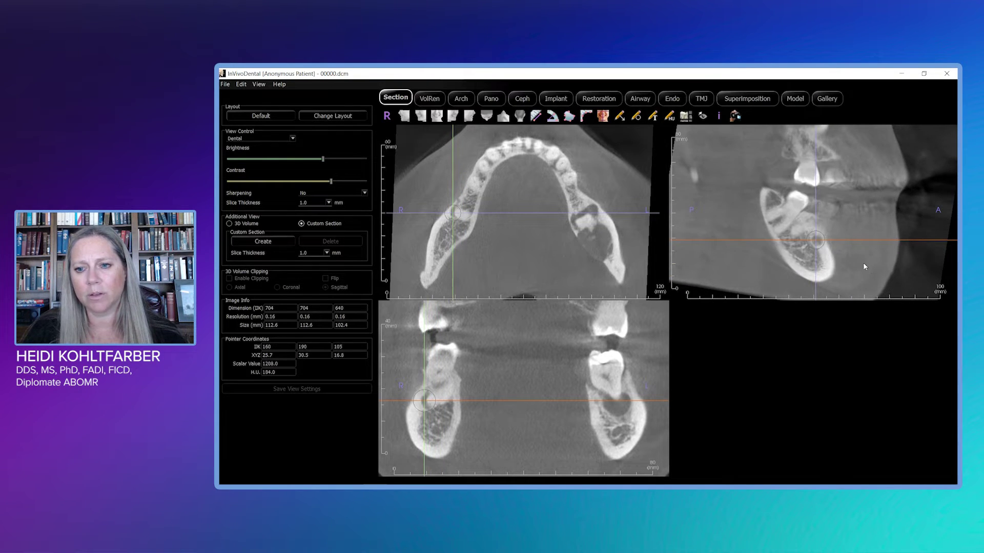
scroll(863, 270, up, 2)
scroll(863, 269, up, 2)
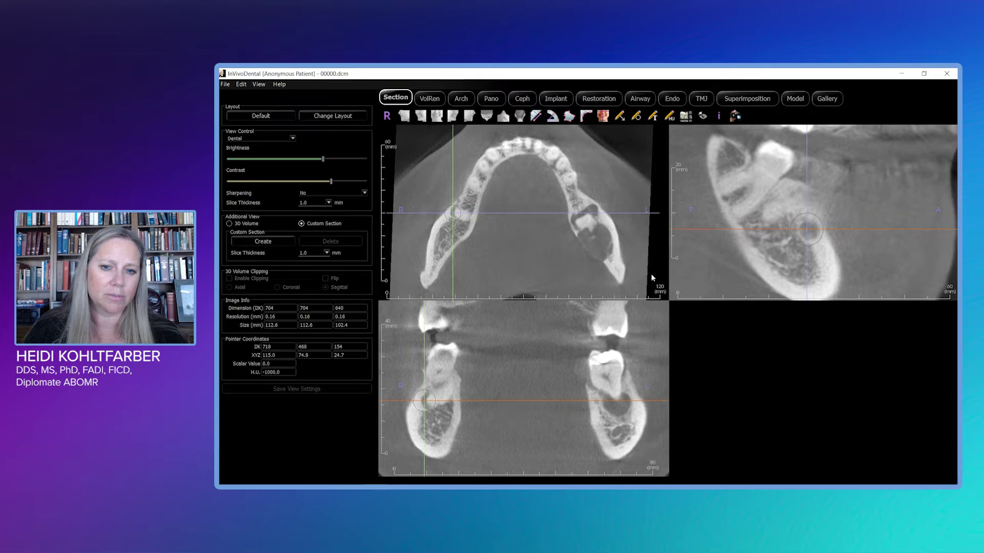
scroll(595, 260, down, 5)
scroll(588, 256, down, 3)
scroll(588, 256, down, 3)
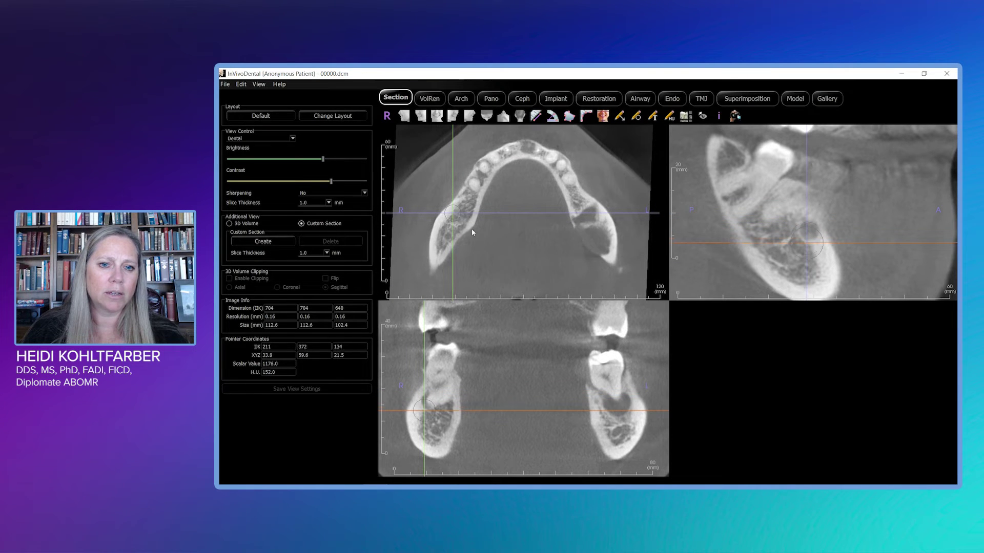
- Draw a custom section across the right premolars and turn the cross-section face-on
drag(451, 216, 483, 177)
mouse_move(460, 210)
mouse_down()
mouse_move(533, 138)
mouse_move(502, 141)
mouse_up()
drag(853, 427, 851, 361)
scroll(851, 361, up, 3)
scroll(857, 367, up, 3)
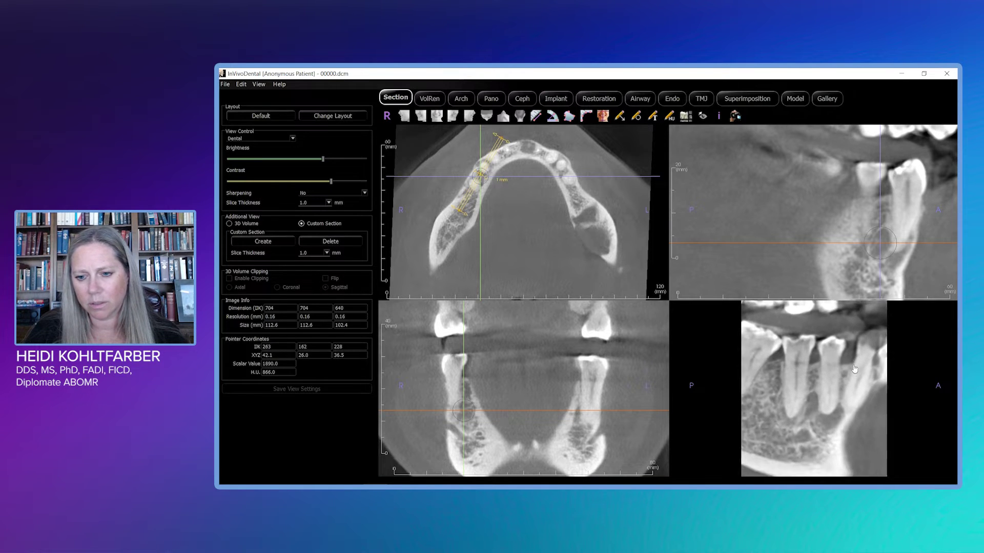
drag(463, 212, 463, 212)
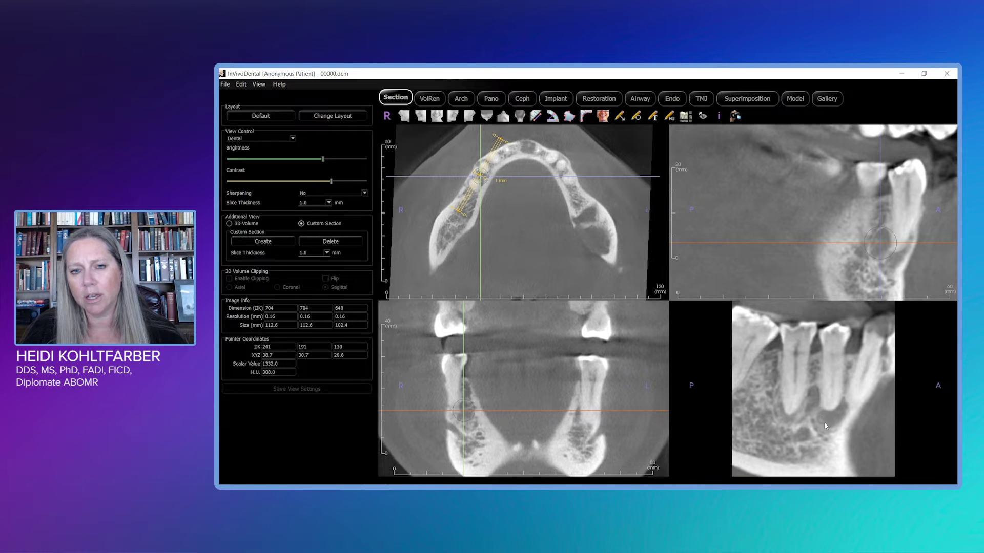
- Page through the premolar cross-section slices, then choose to delete the section
scroll(825, 420, down, 4)
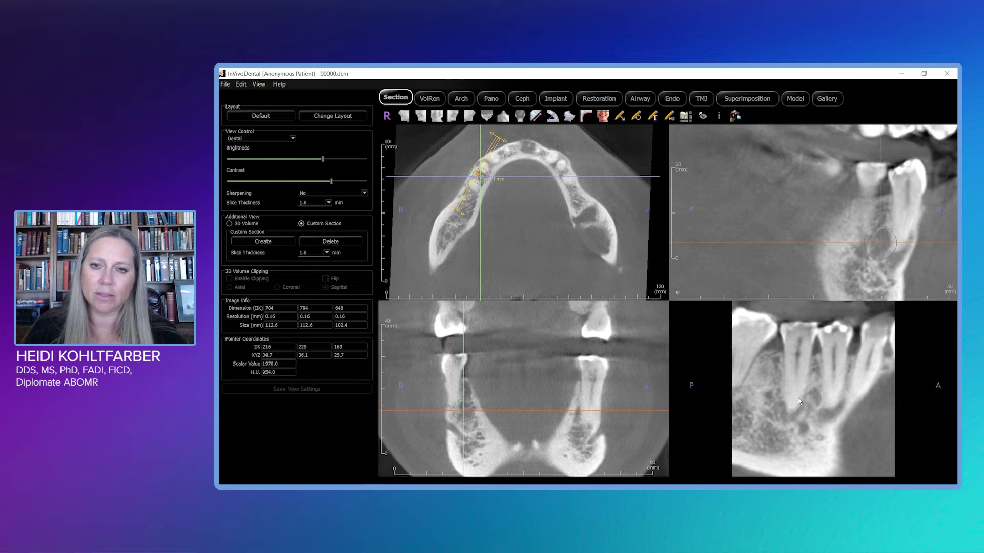
scroll(830, 435, down, 5)
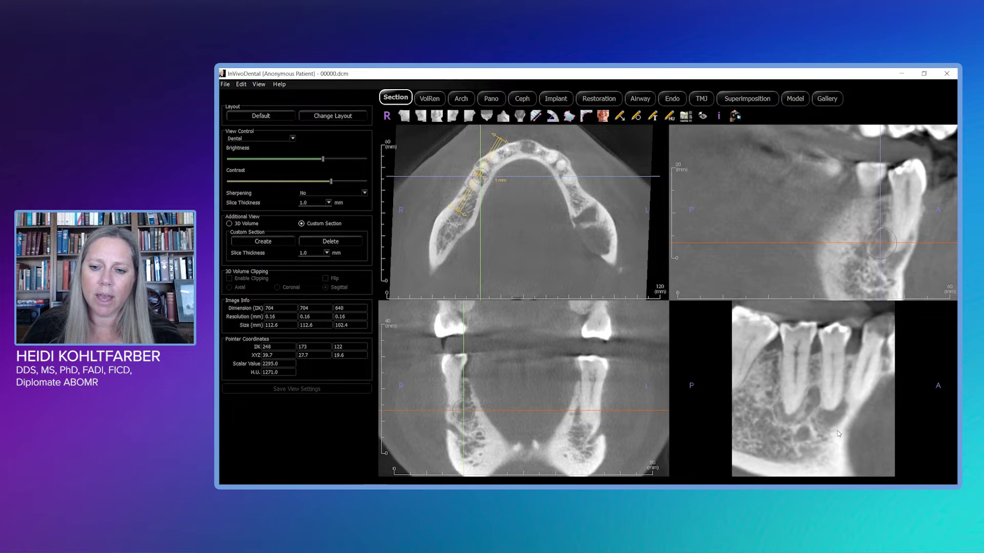
scroll(832, 421, down, 2)
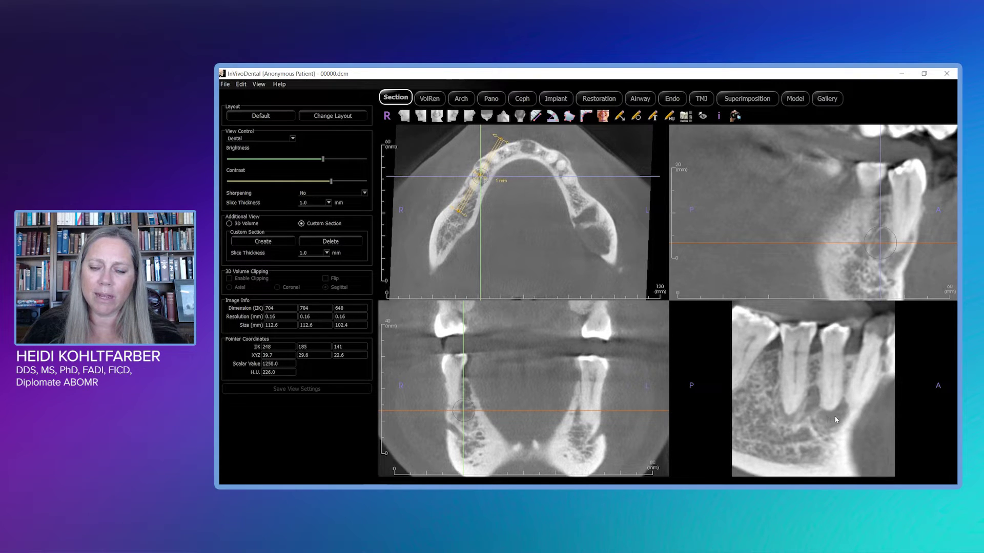
scroll(833, 416, down, 5)
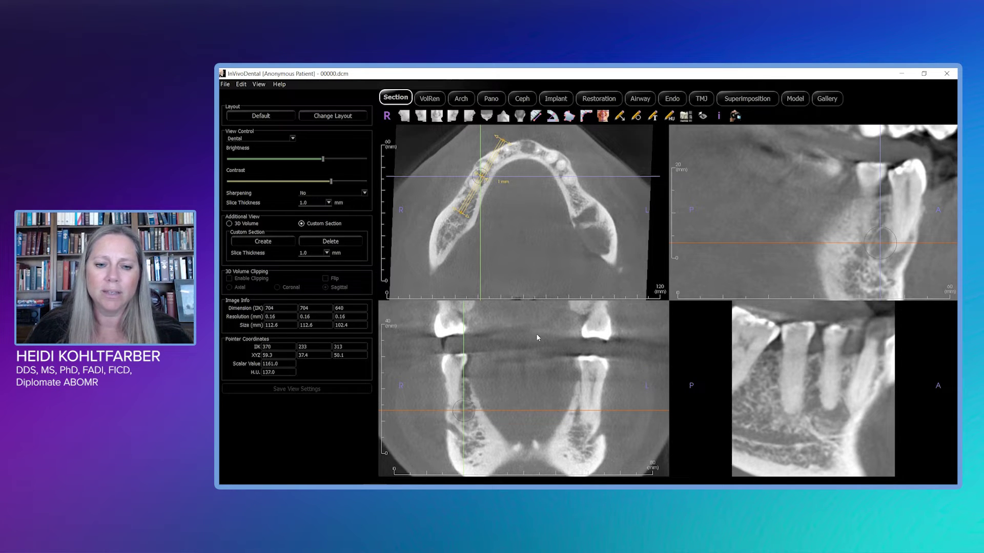
click(320, 242)
- Confirm deleting the premolar section, centre the crosshair on the incisors, and zoom the coronal view
click(585, 290)
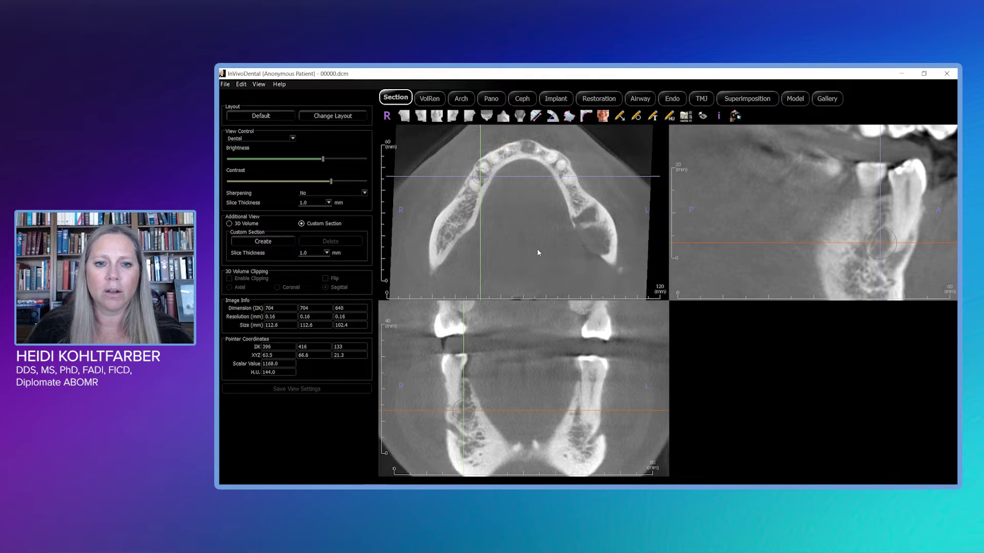
drag(493, 171, 528, 147)
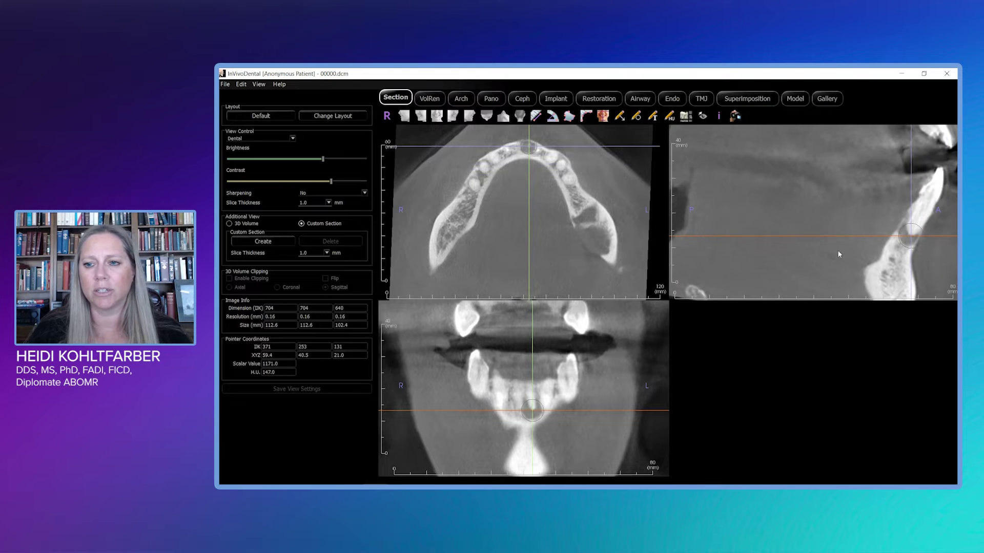
scroll(786, 244, down, 5)
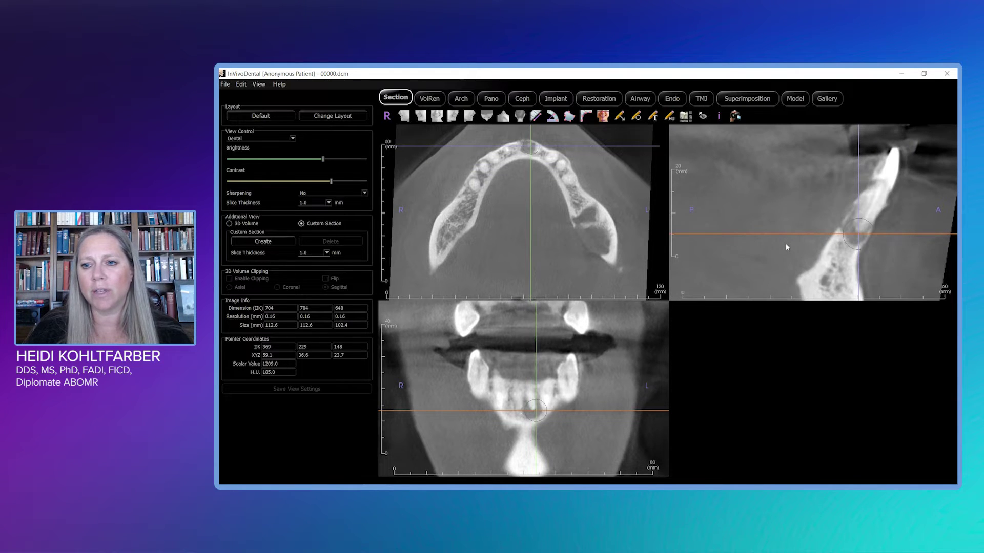
right_drag(588, 408, 589, 388)
scroll(588, 388, down, 3)
- Magnify the axial view around the anterior teeth and begin a new custom section
scroll(589, 388, up, 10)
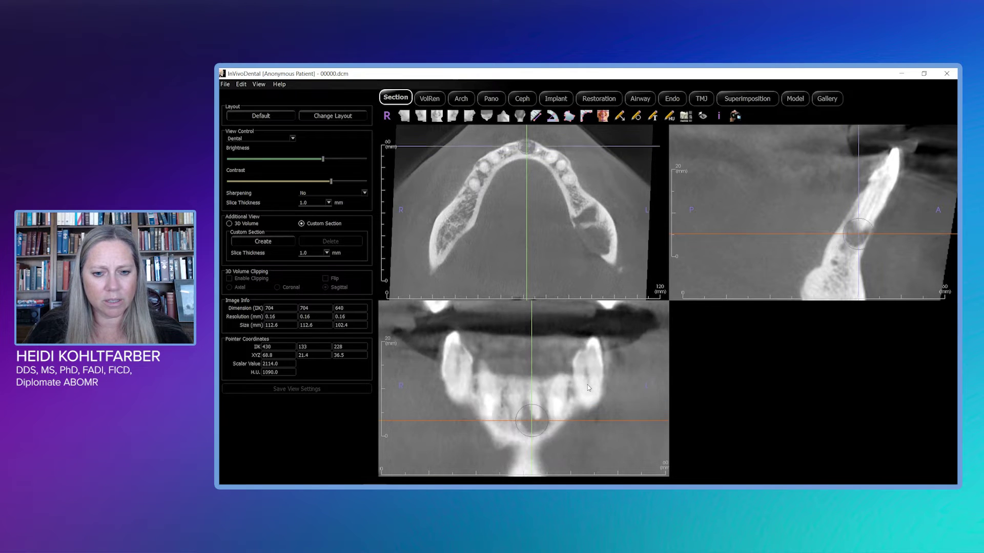
scroll(587, 385, down, 5)
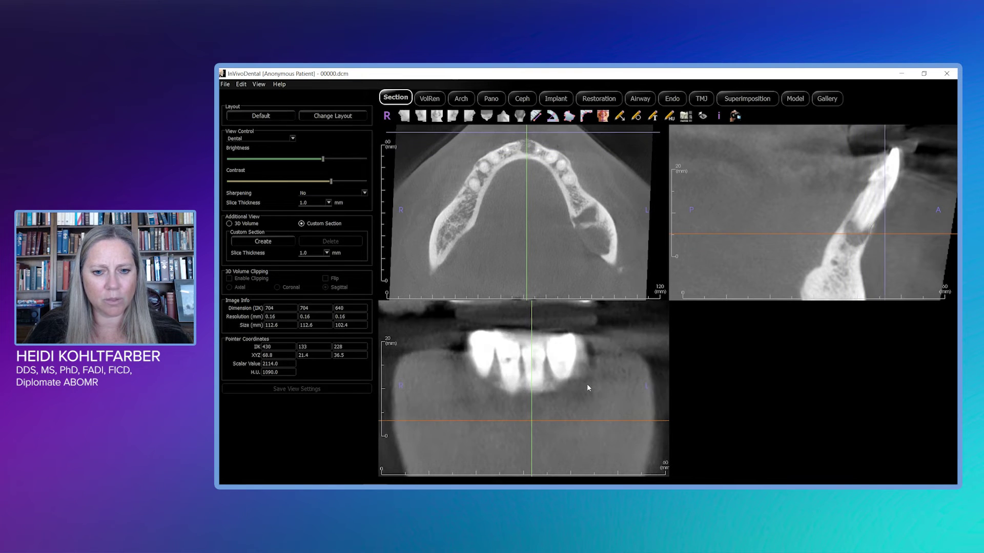
scroll(587, 385, up, 3)
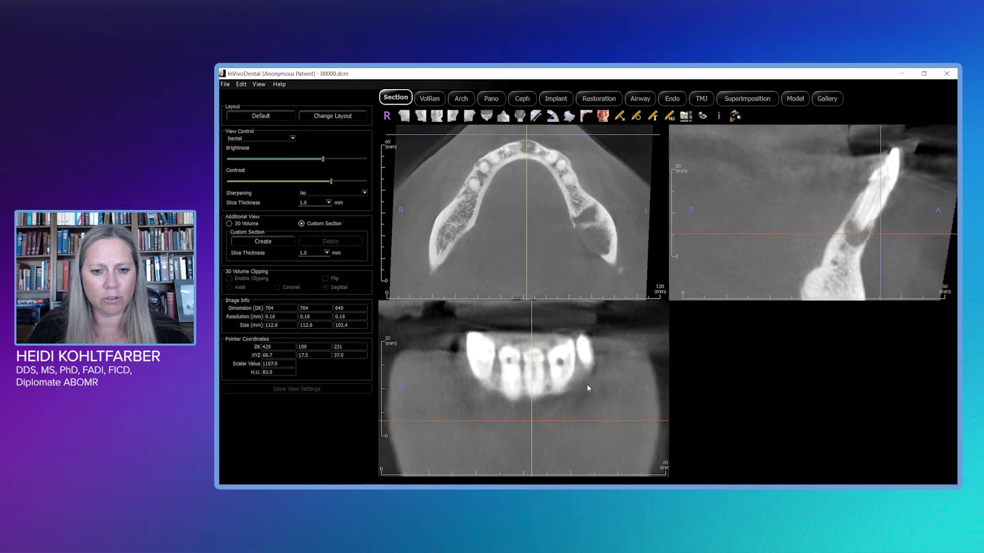
scroll(587, 386, down, 5)
right_drag(576, 257, 297, 254)
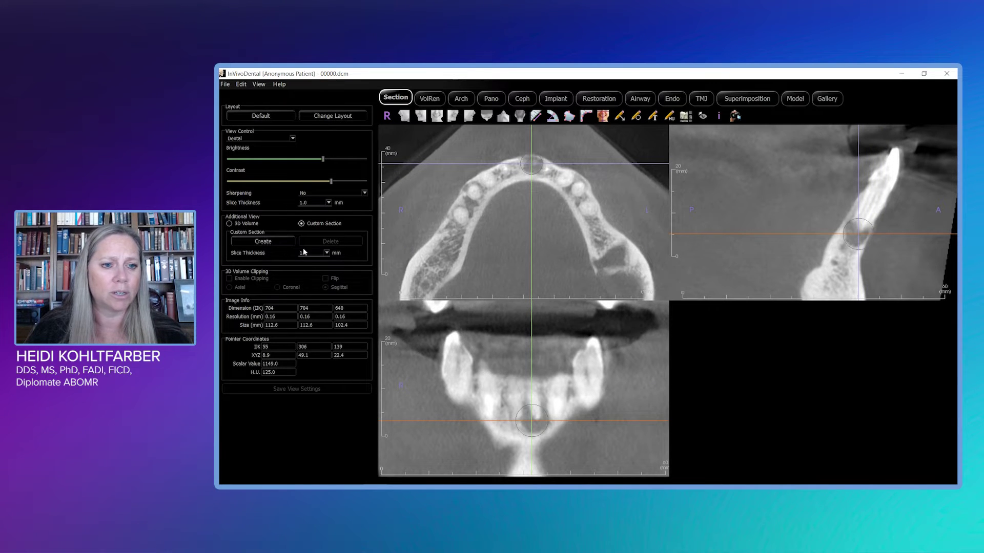
click(264, 243)
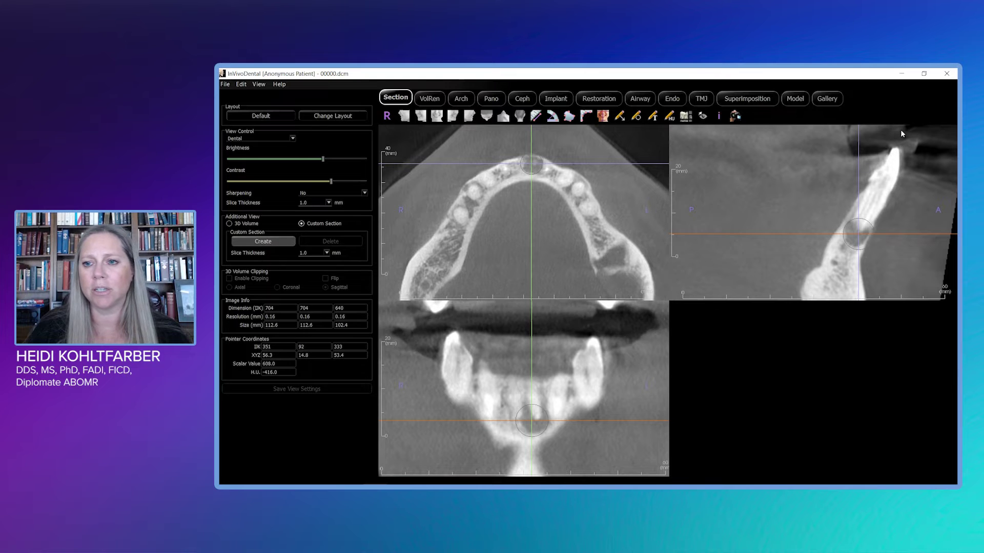
- Draw a custom section down a lower incisor to its apex, enlarge it, and refine its angle
mouse_move(898, 148)
mouse_down()
mouse_move(885, 220)
mouse_move(839, 287)
mouse_up()
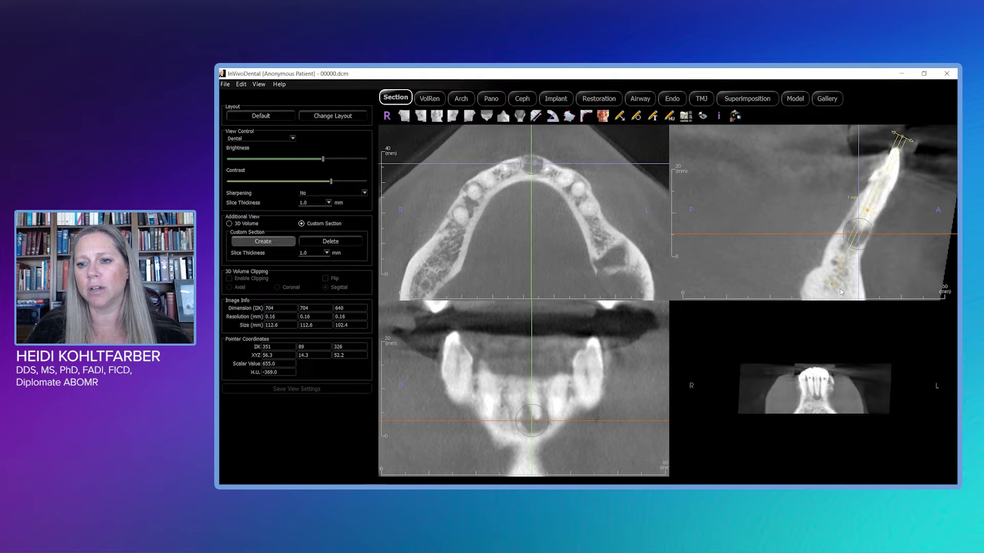
scroll(888, 436, up, 5)
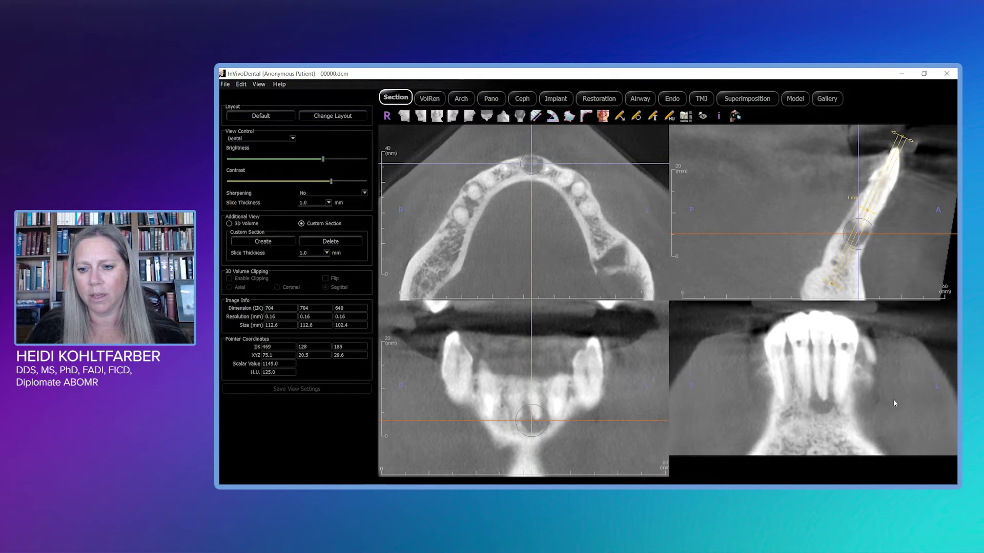
scroll(888, 419, up, 1)
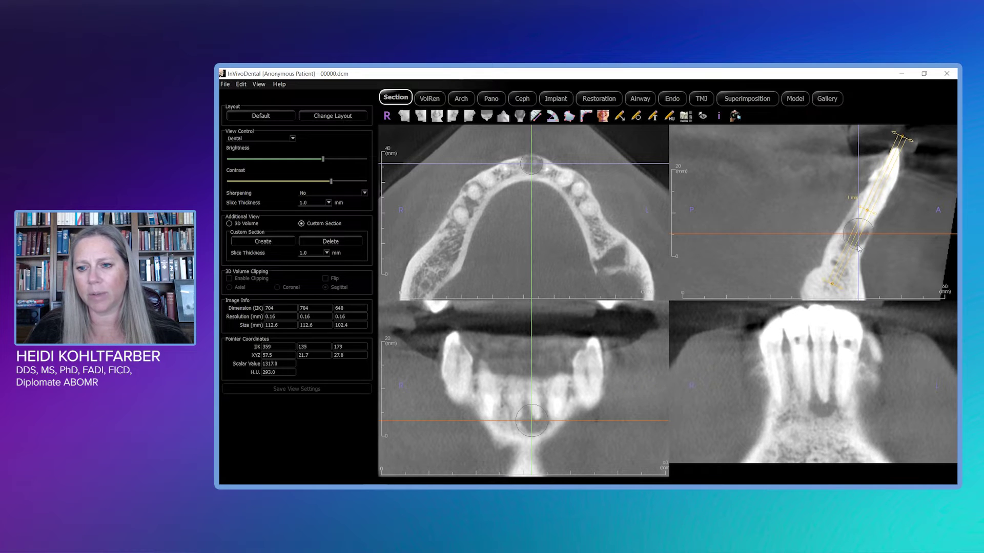
mouse_move(845, 262)
mouse_down()
mouse_move(836, 255)
mouse_move(847, 263)
mouse_up()
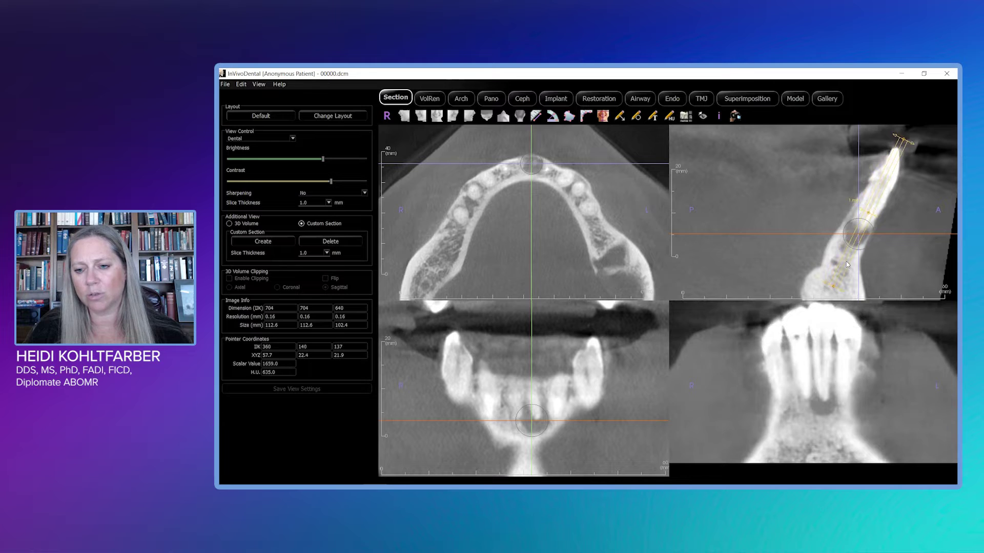
- Step through the axial slices of the mandible, then zoom the view back out
scroll(576, 247, up, 4)
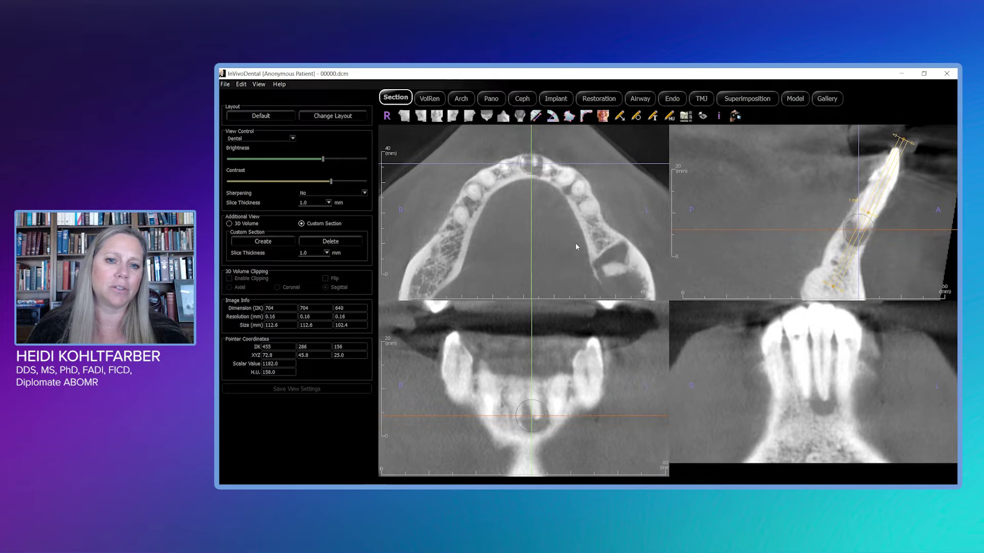
scroll(570, 228, down, 3)
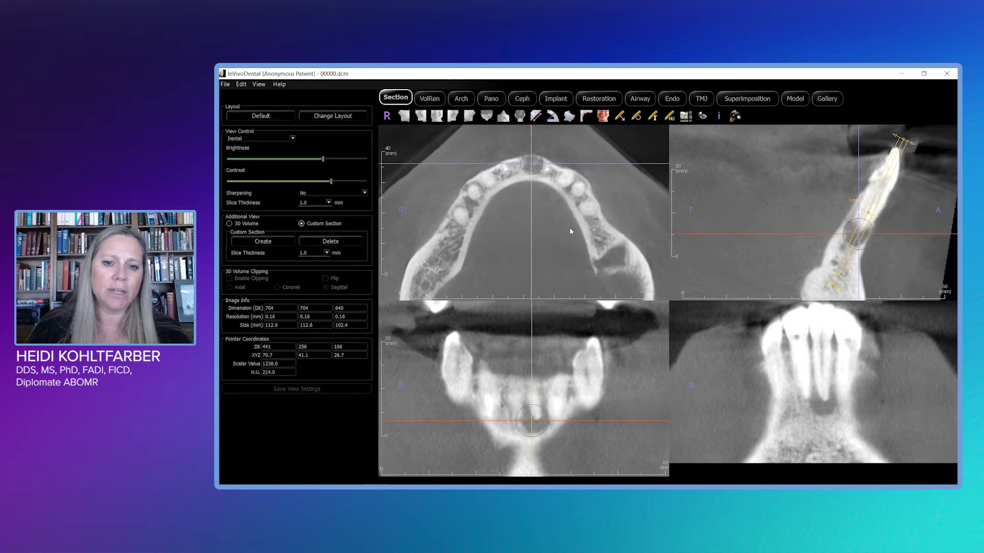
scroll(570, 260, down, 4)
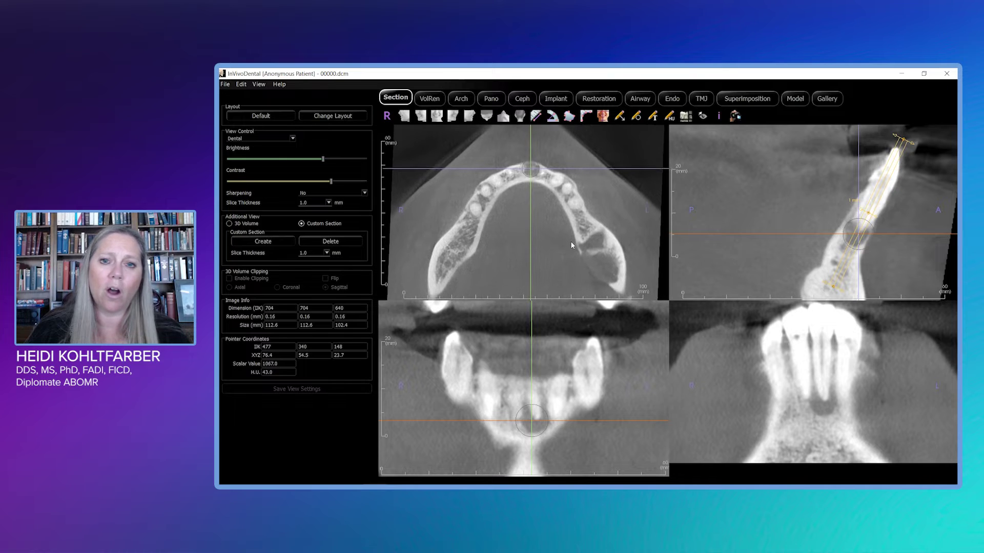
scroll(568, 234, up, 2)
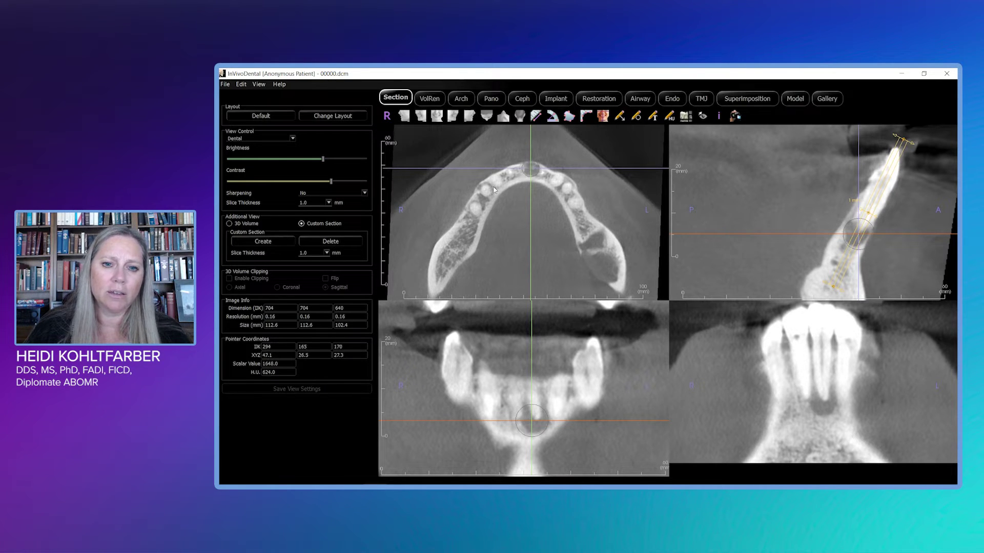
scroll(491, 234, up, 6)
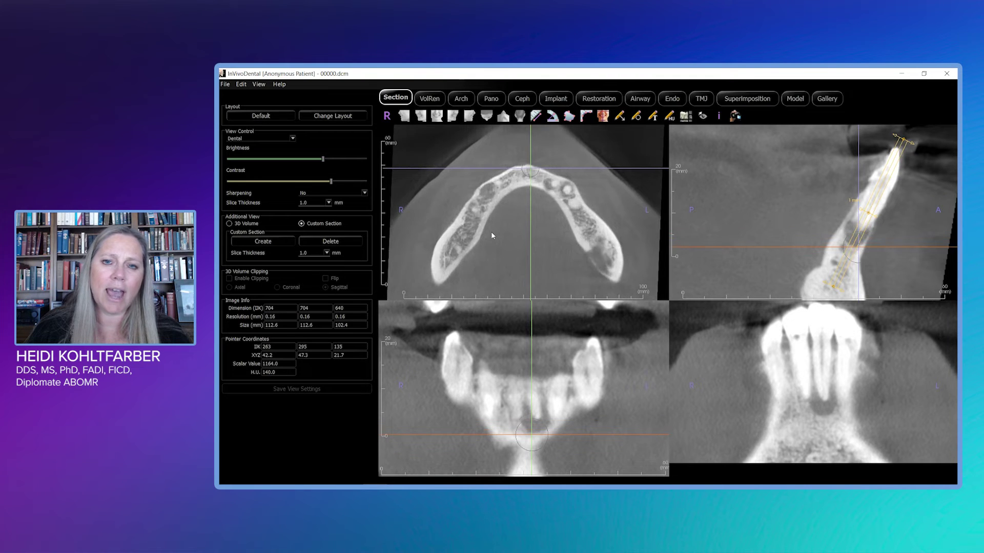
scroll(491, 236, down, 5)
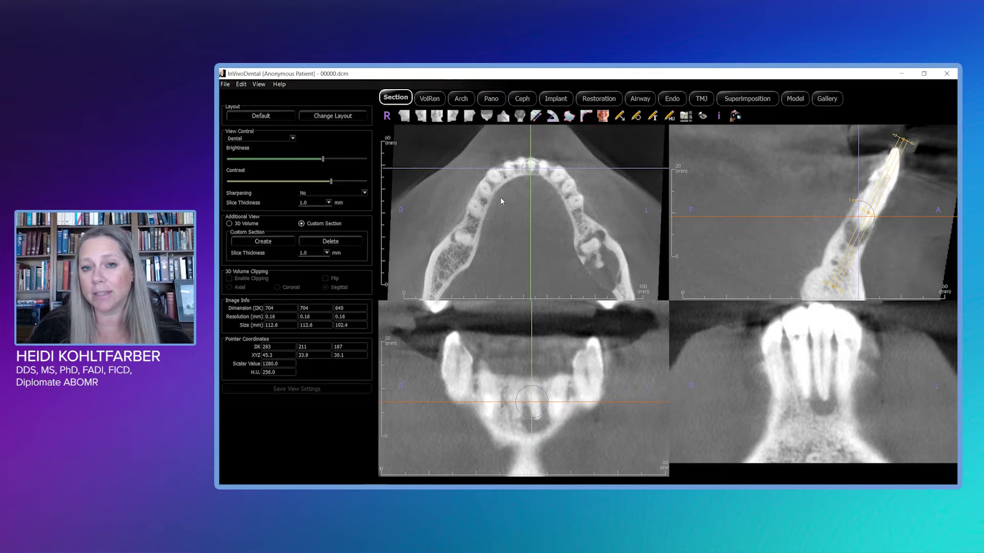
ctrl+scroll(607, 282, down, 2)
scroll(600, 266, down, 3)
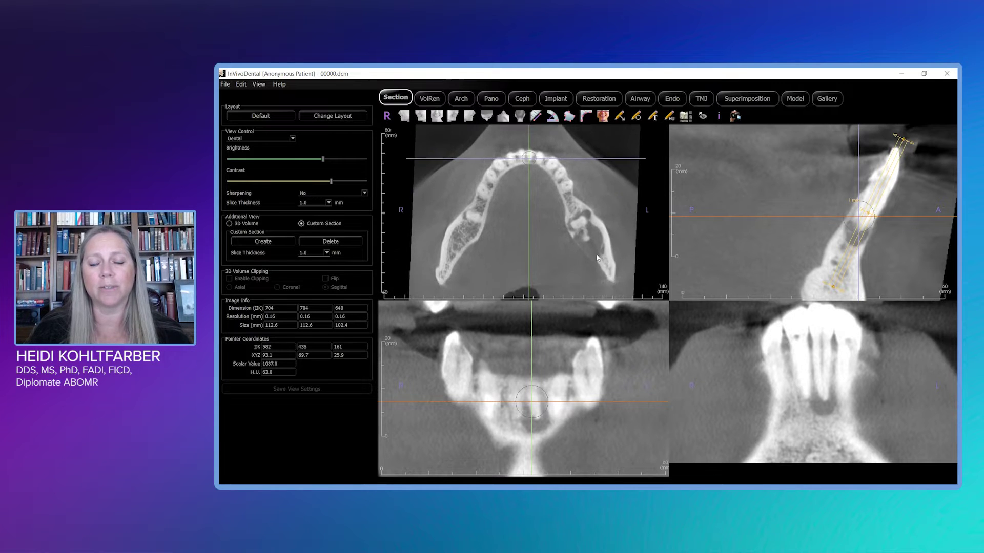
ctrl+scroll(590, 246, down, 1)
scroll(590, 244, down, 6)
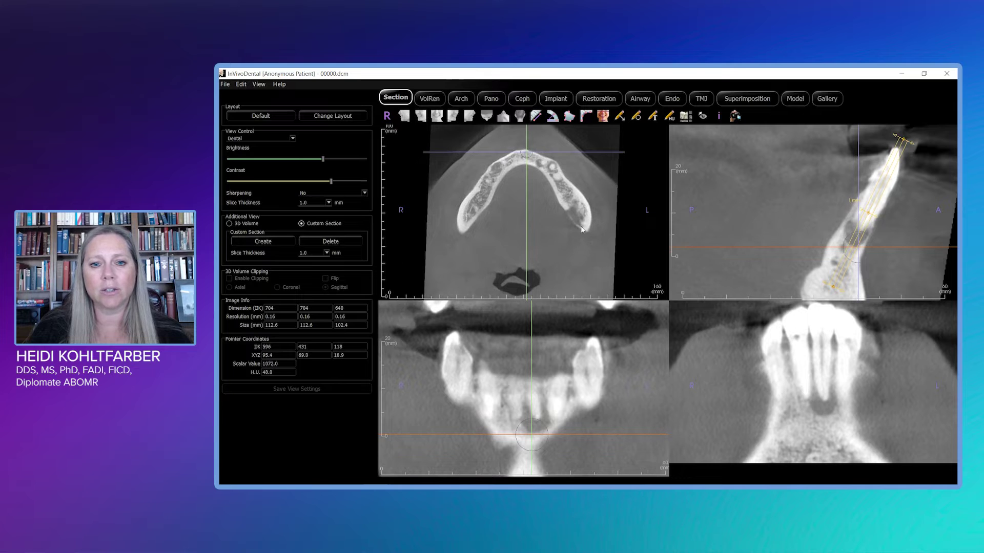
- Move the slice crosshair to the left molar region and step through sagittal slices of the molars
drag(530, 157, 554, 169)
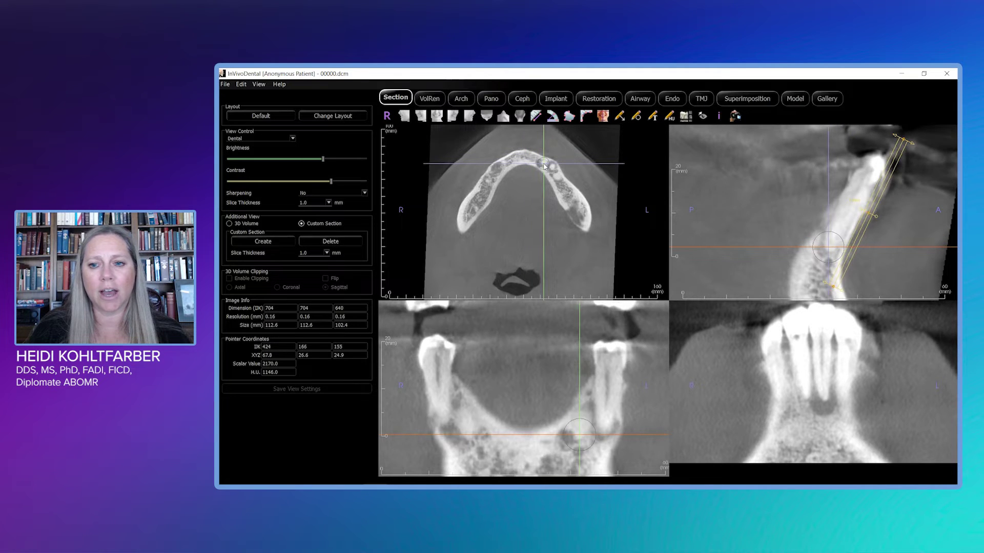
scroll(724, 216, down, 3)
scroll(724, 215, down, 4)
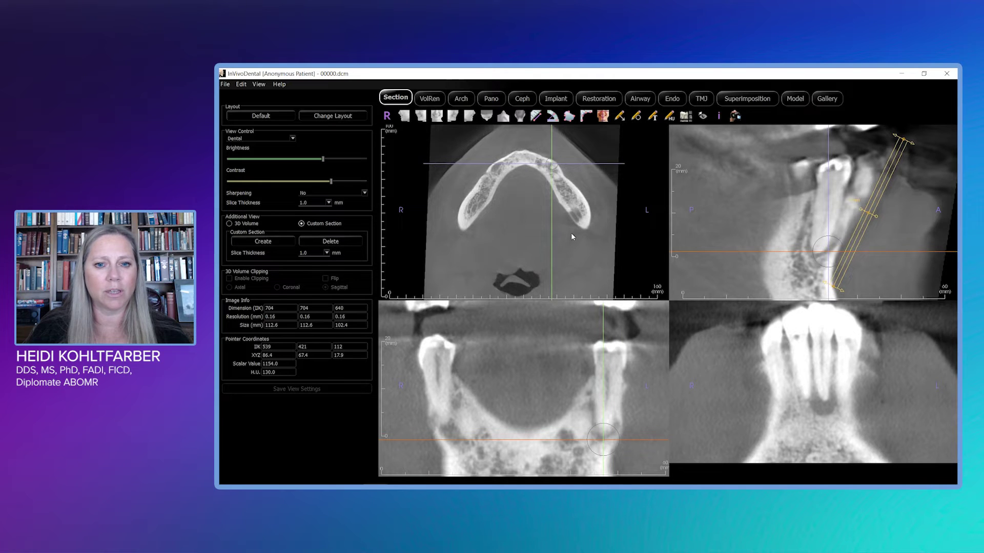
scroll(570, 234, down, 3)
scroll(528, 328, down, 4)
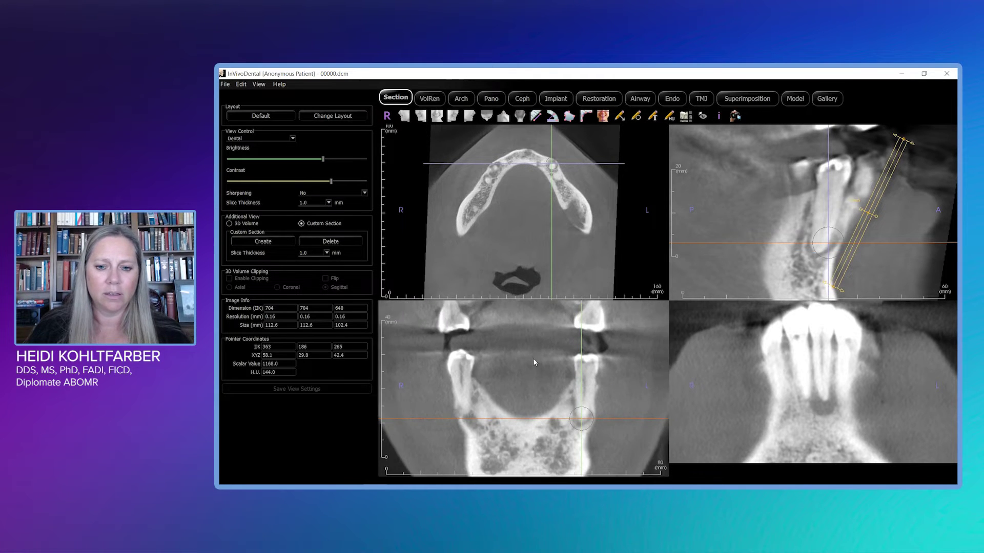
scroll(531, 332, down, 5)
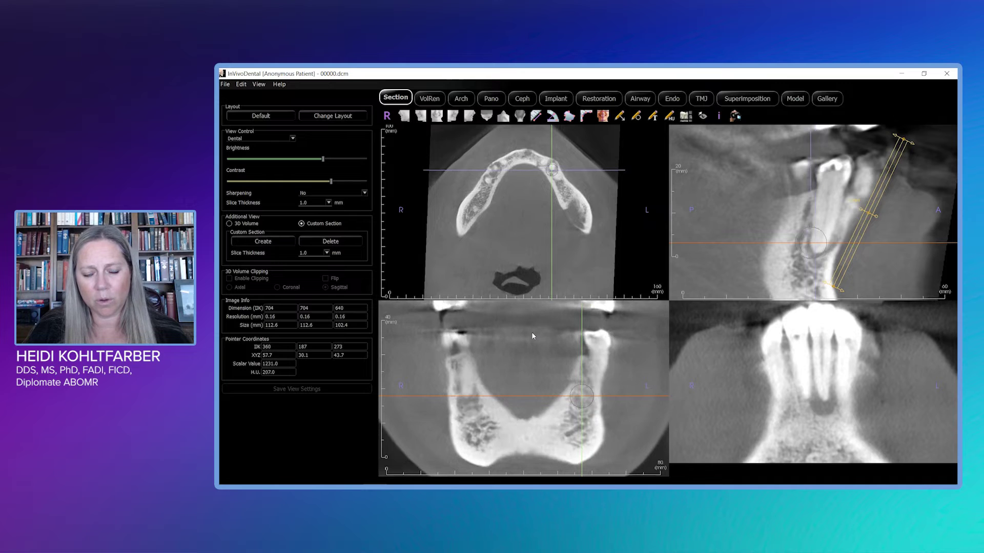
scroll(531, 335, down, 6)
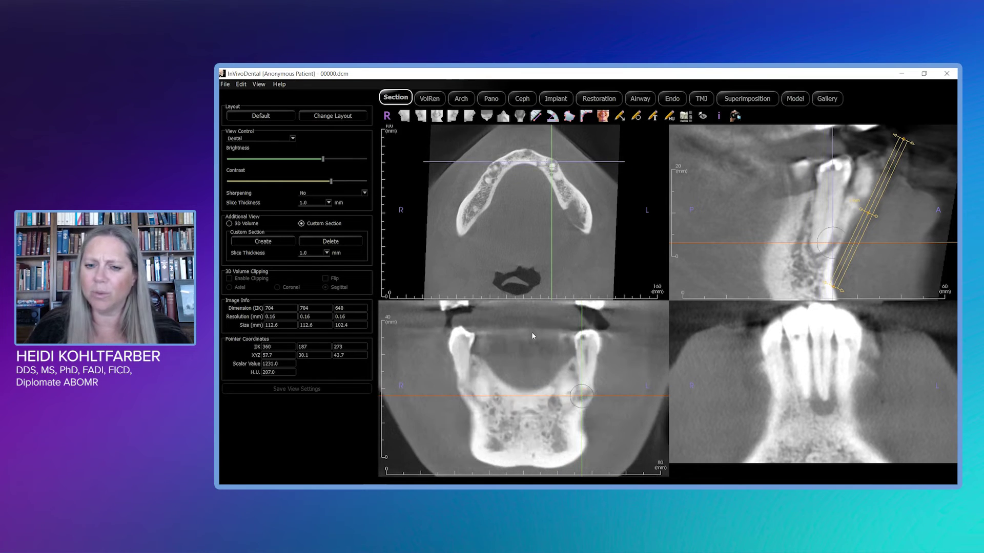
scroll(534, 352, down, 6)
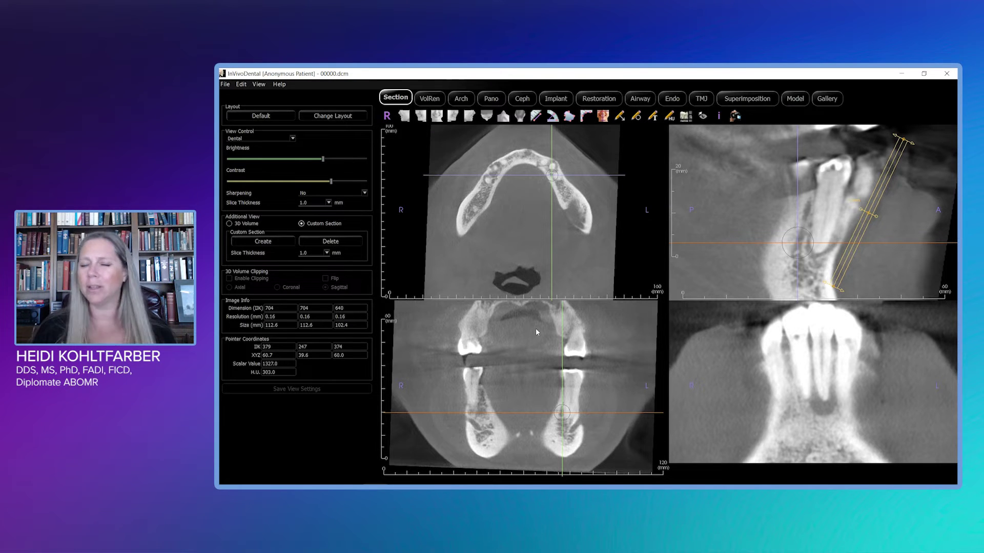
- Step through coronal slices showing the lower teeth and roots, then zoom the coronal view out
scroll(525, 425, down, 10)
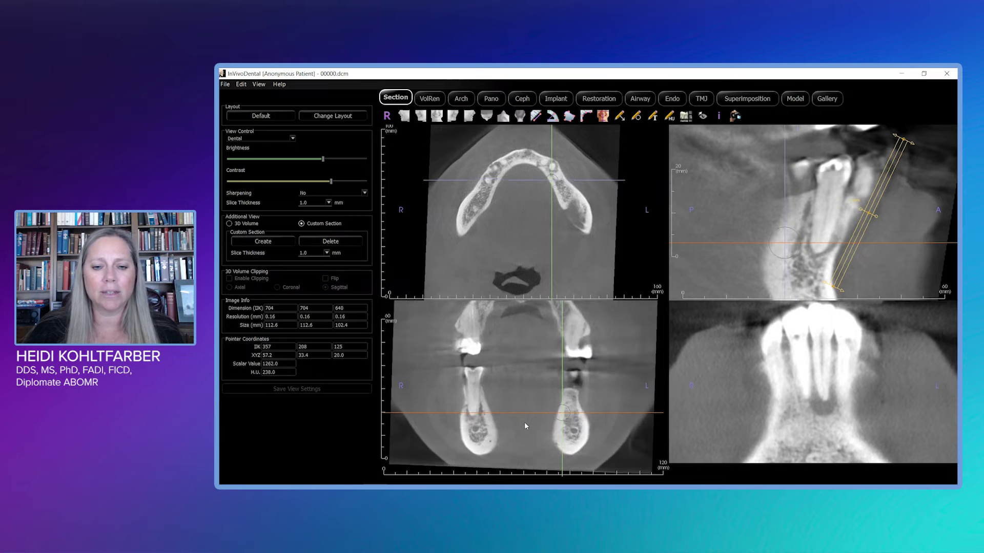
scroll(525, 425, down, 10)
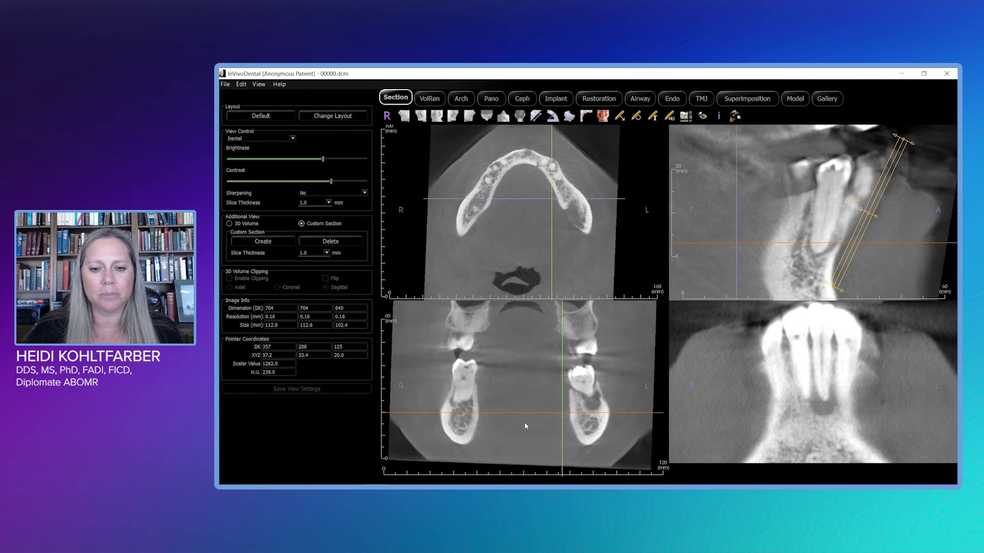
scroll(525, 425, down, 10)
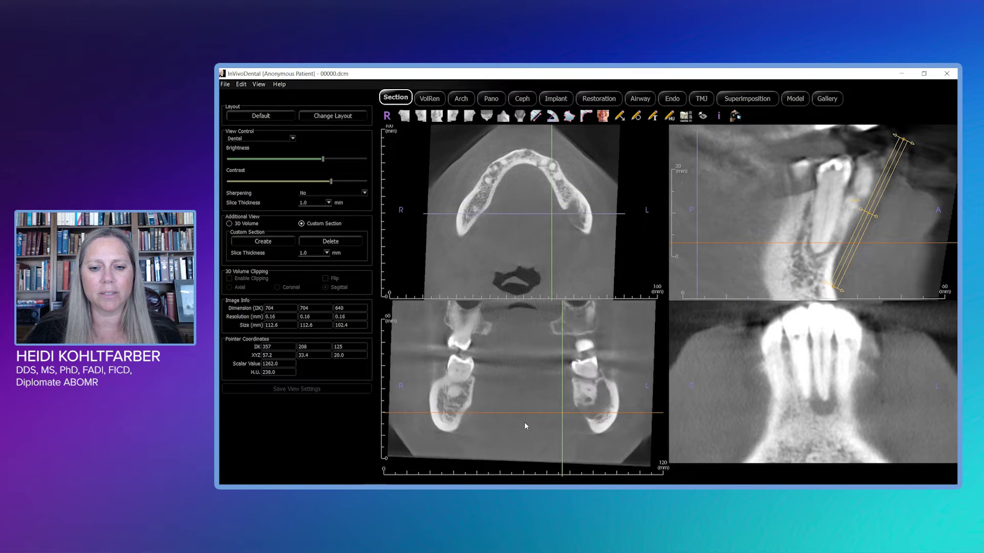
scroll(525, 425, up, 8)
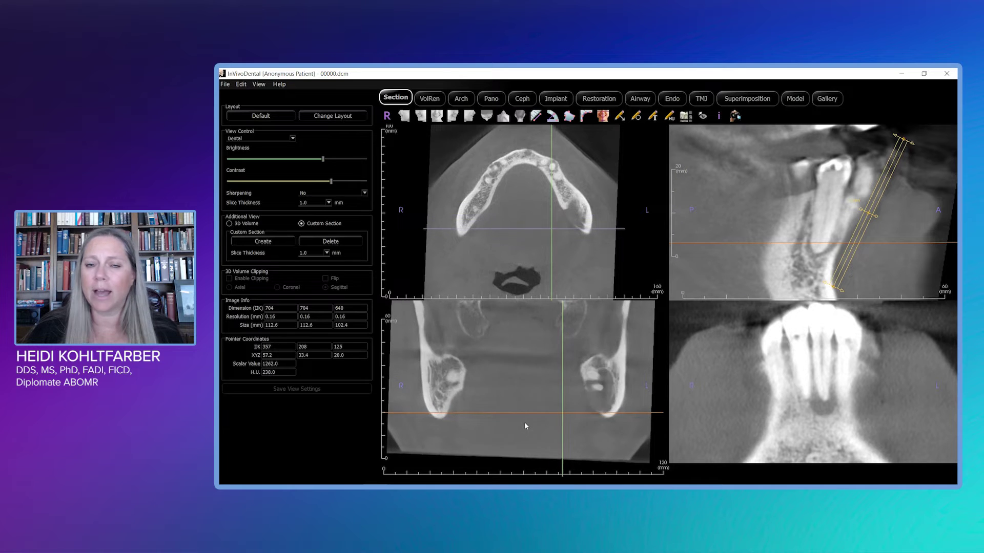
scroll(525, 425, up, 8)
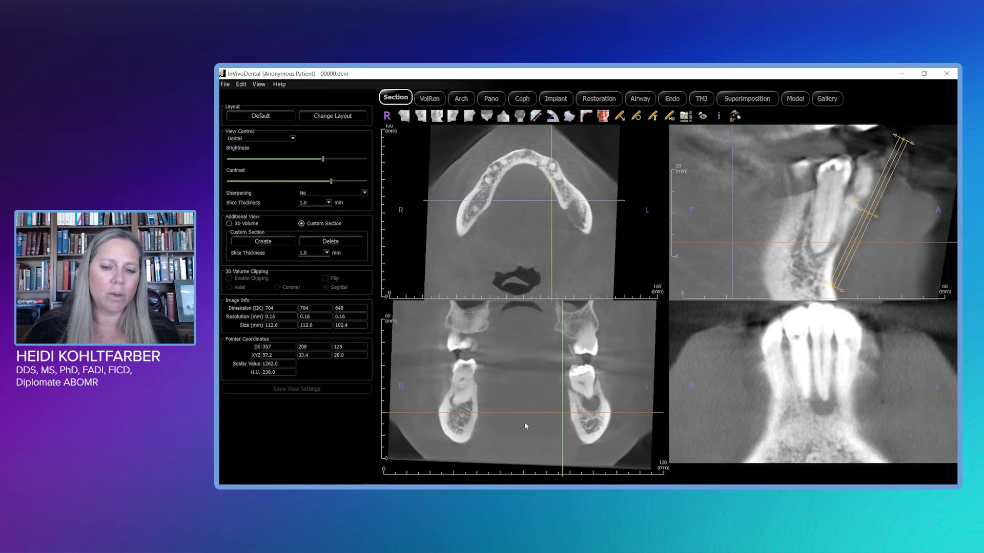
scroll(525, 425, up, 7)
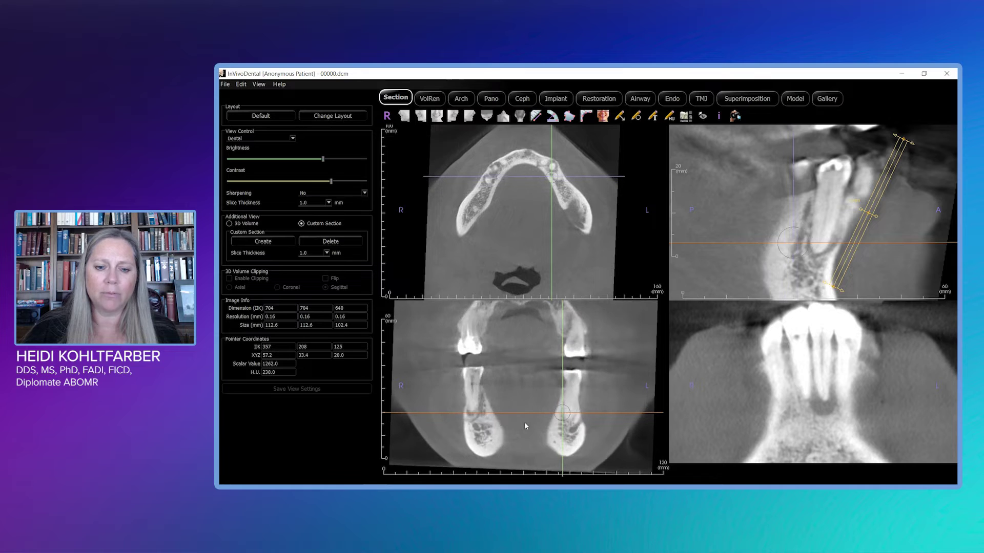